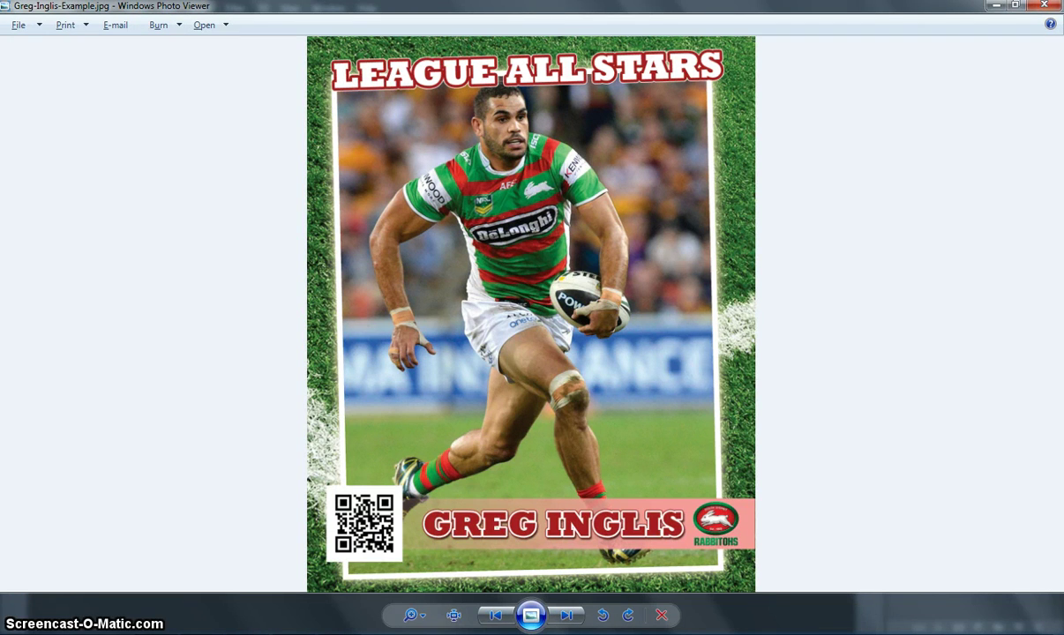
- Switch to Photoshop and create a new 8 by 10 inch document at 300 pixels/inch in 8-bit CMYK Color with white background
key("alt+Tab")
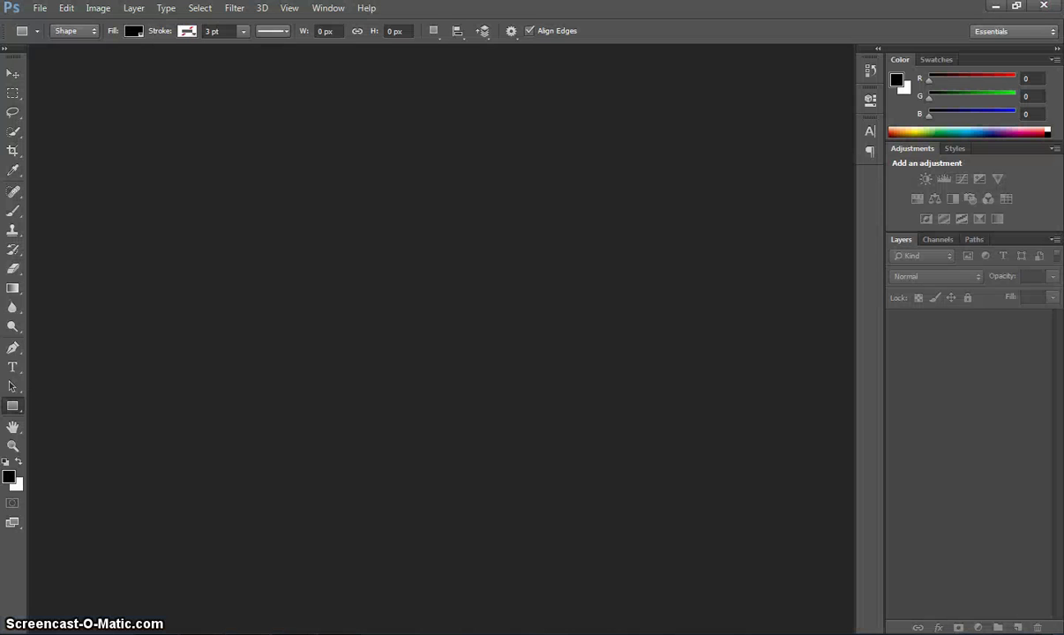
left_click(39, 9)
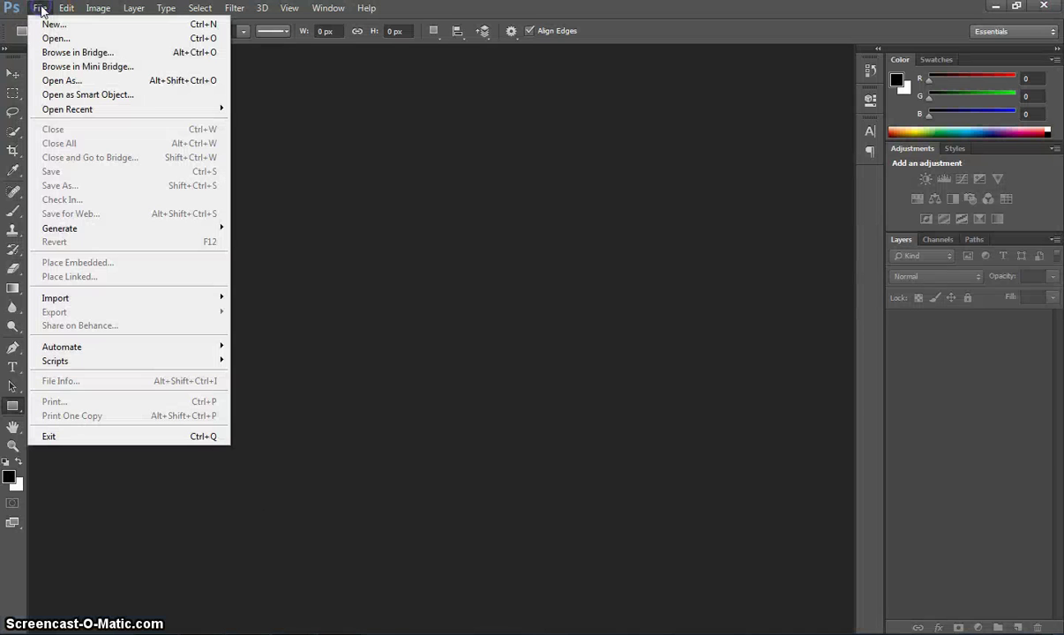
left_click(103, 27)
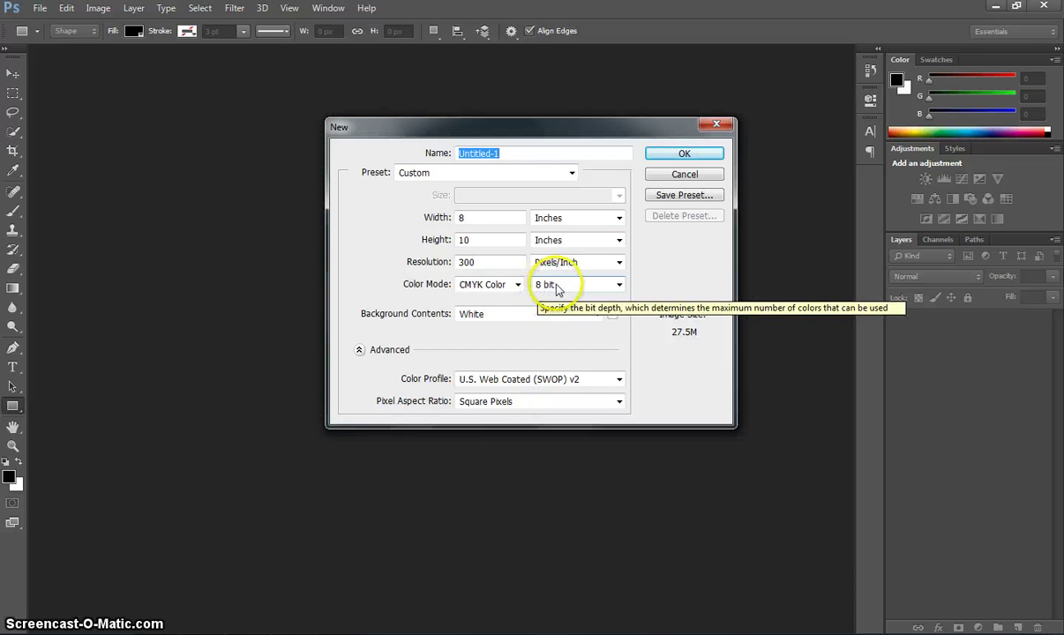
left_click(694, 153)
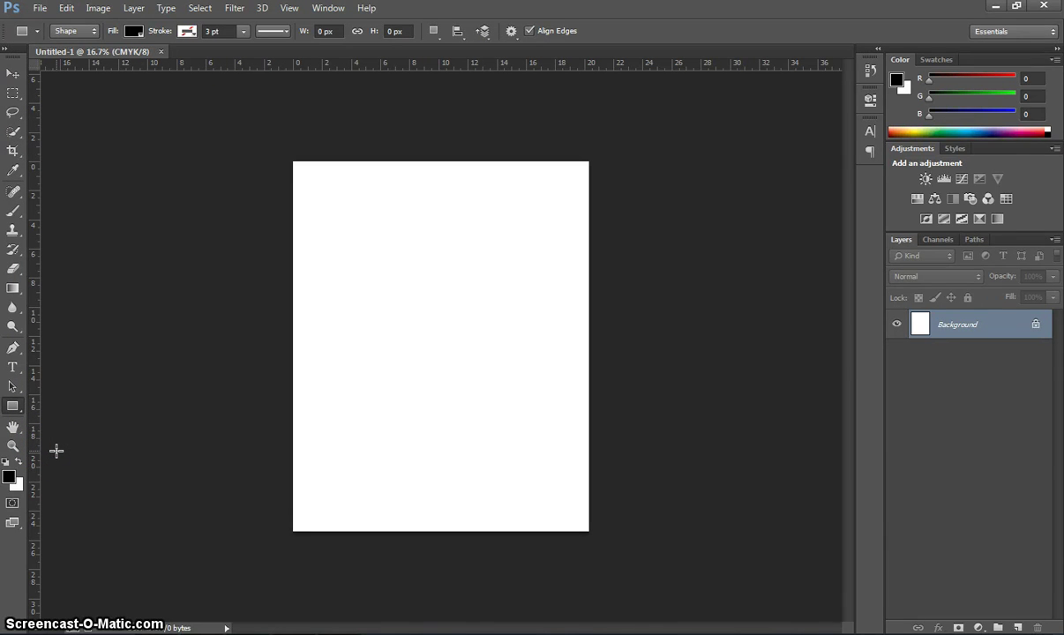
- Place ruler guides along all four edges of the blank page
key("ctrl+r")
key("ctrl+r")
key("ctrl+r")
key("ctrl+r")
left_click_drag(361, 66, 363, 160)
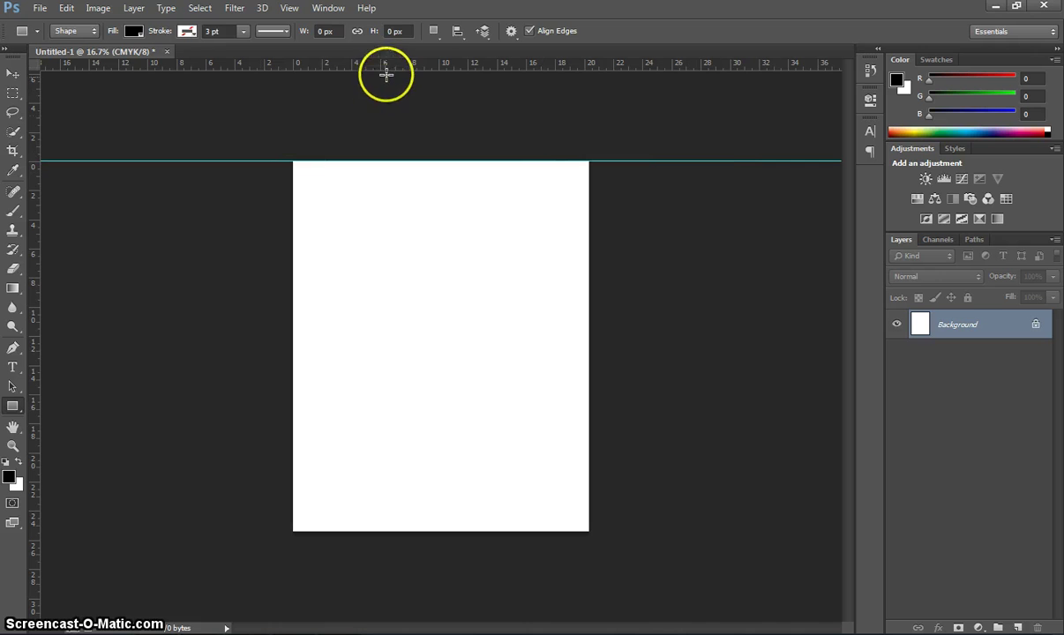
left_click_drag(388, 64, 424, 532)
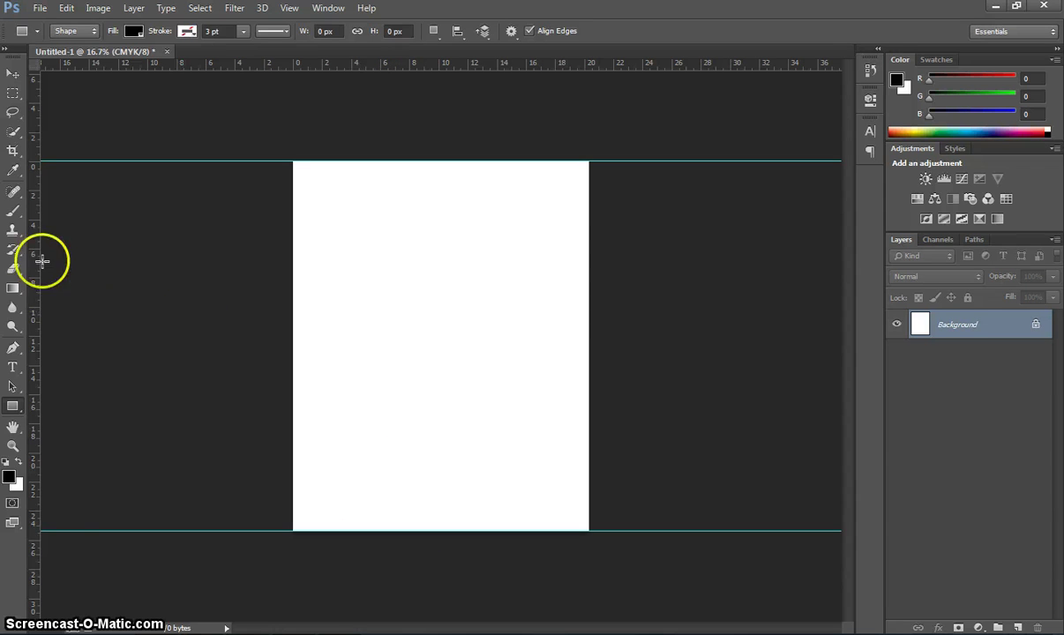
left_click_drag(36, 262, 293, 278)
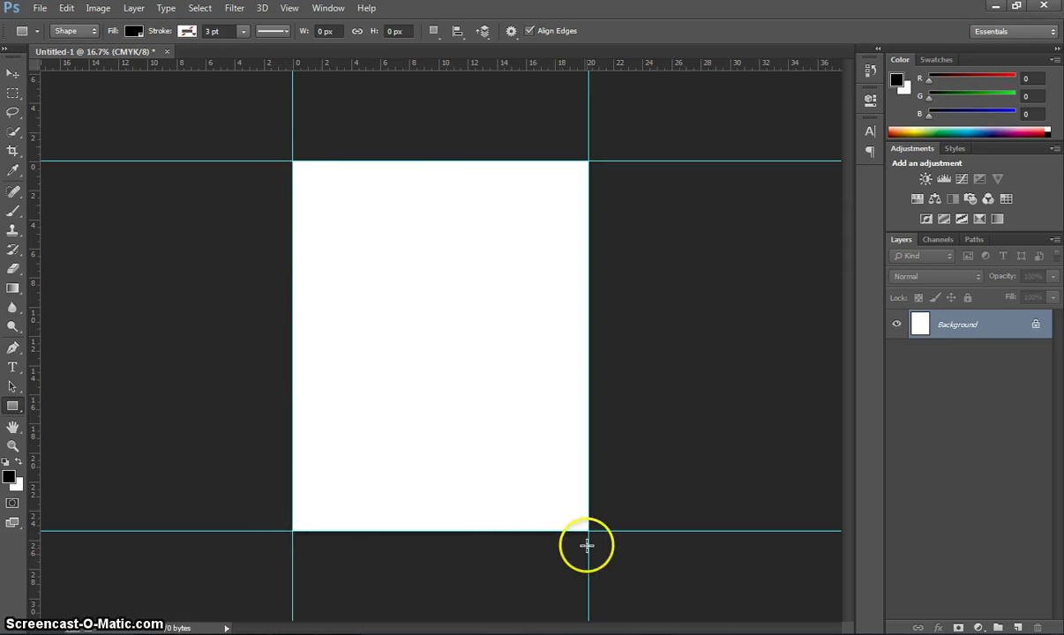
- Enlarge the canvas to 209.2 mm wide and 260 mm high, keeping the centre anchor
left_click(98, 8)
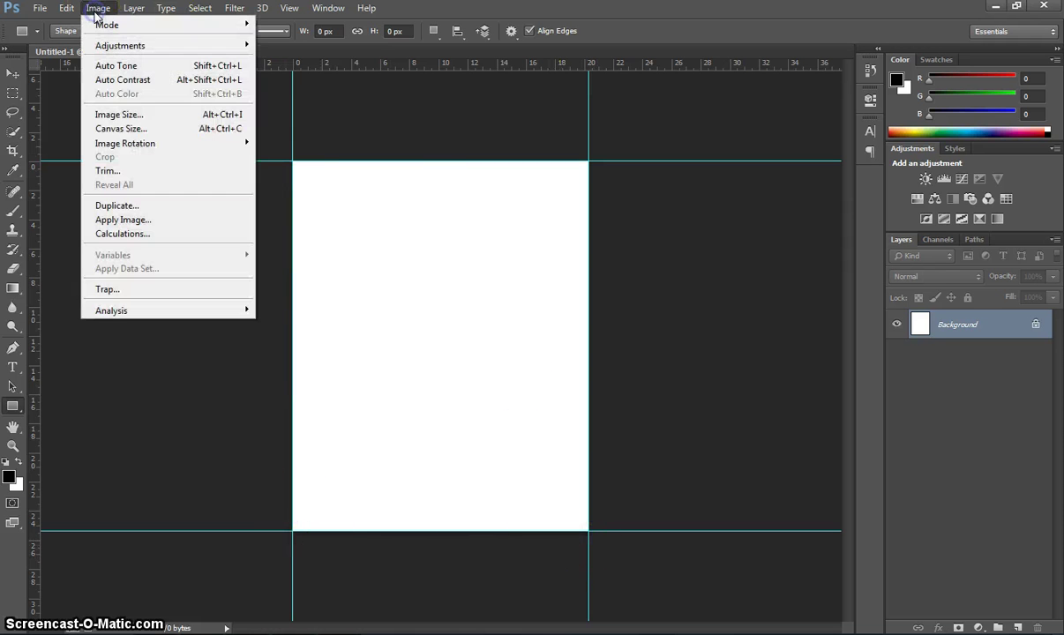
left_click(177, 135)
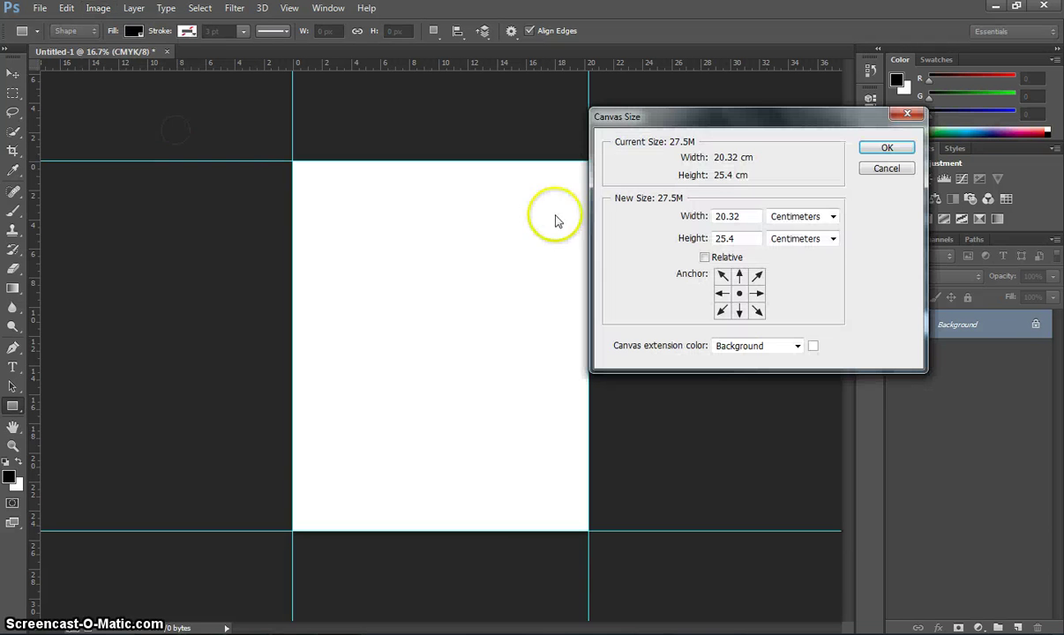
left_click(828, 219)
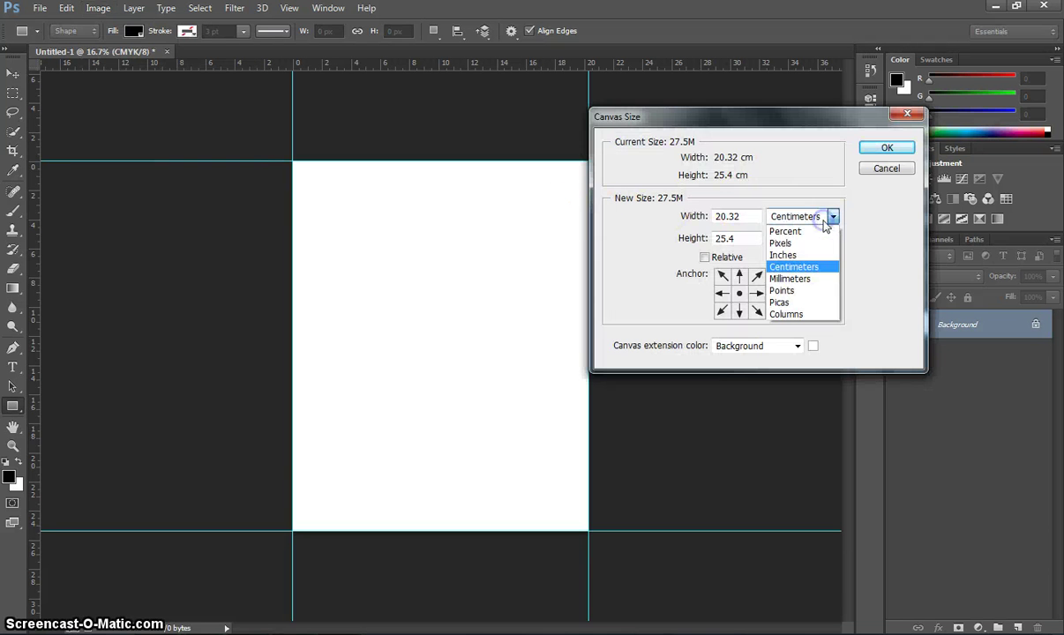
left_click(816, 278)
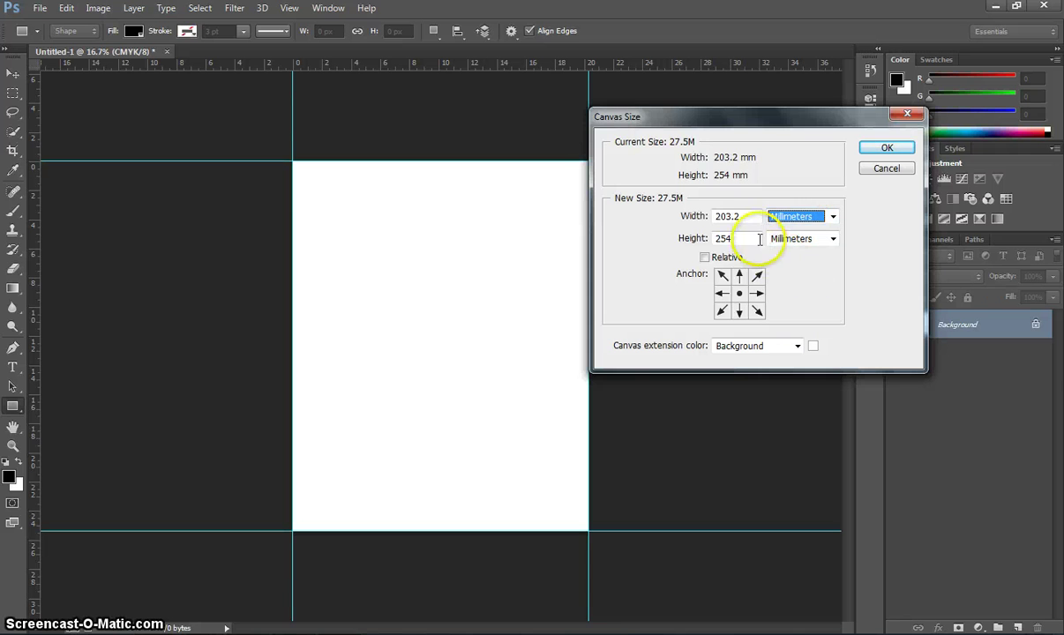
left_click(744, 215)
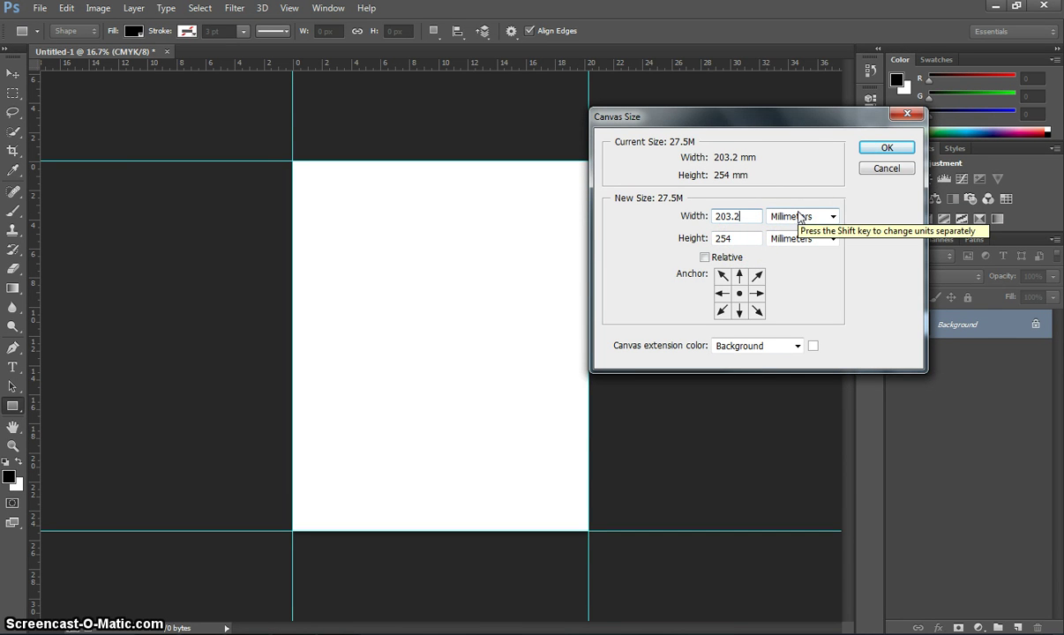
left_click(727, 216)
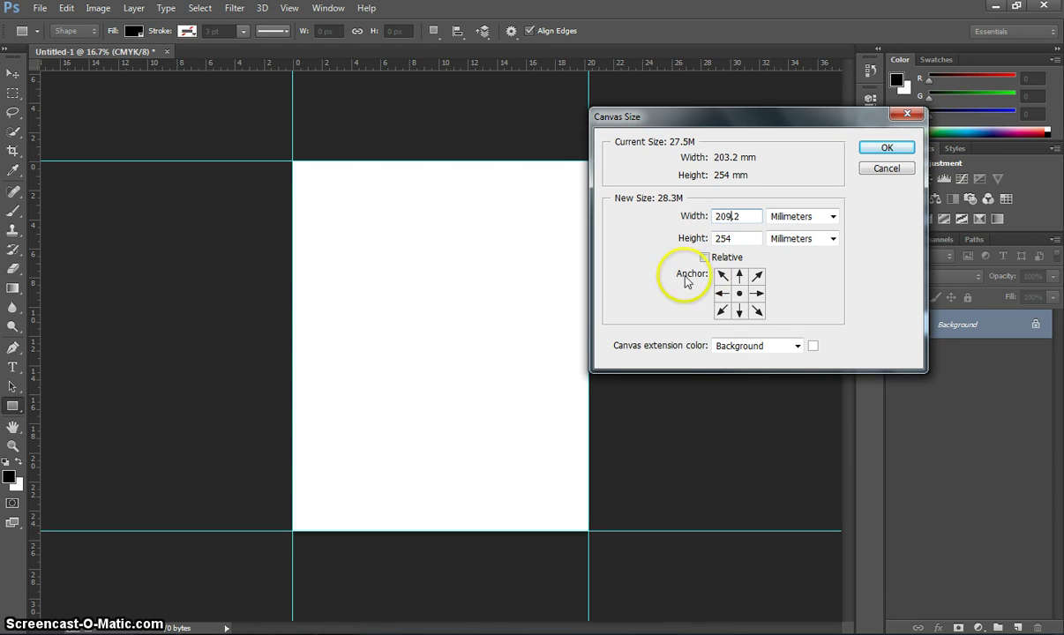
double_click(744, 239)
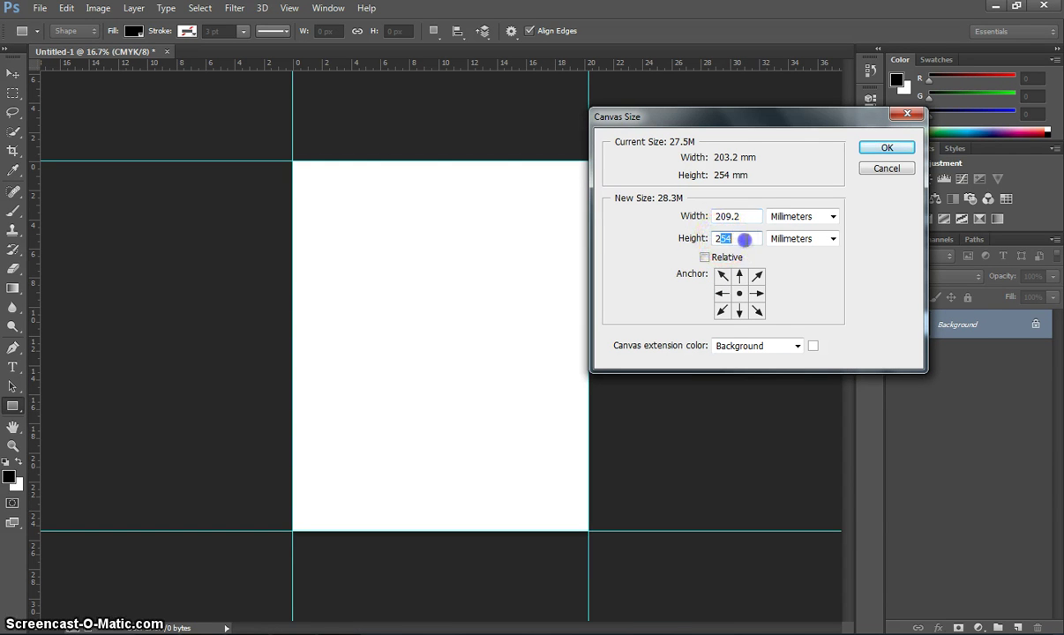
type("6")
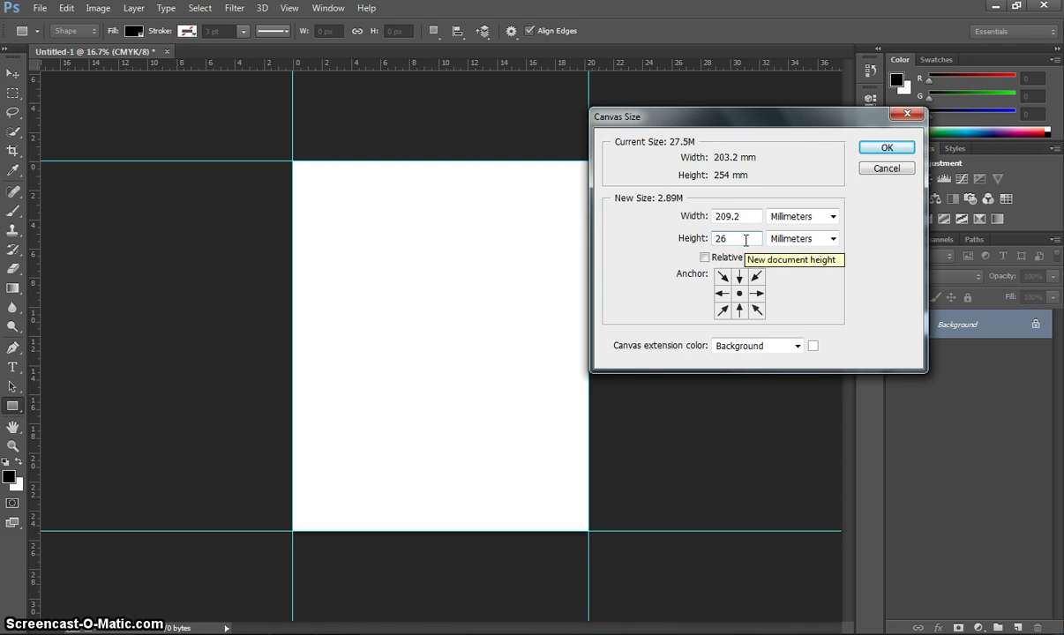
type("0")
left_click(887, 148)
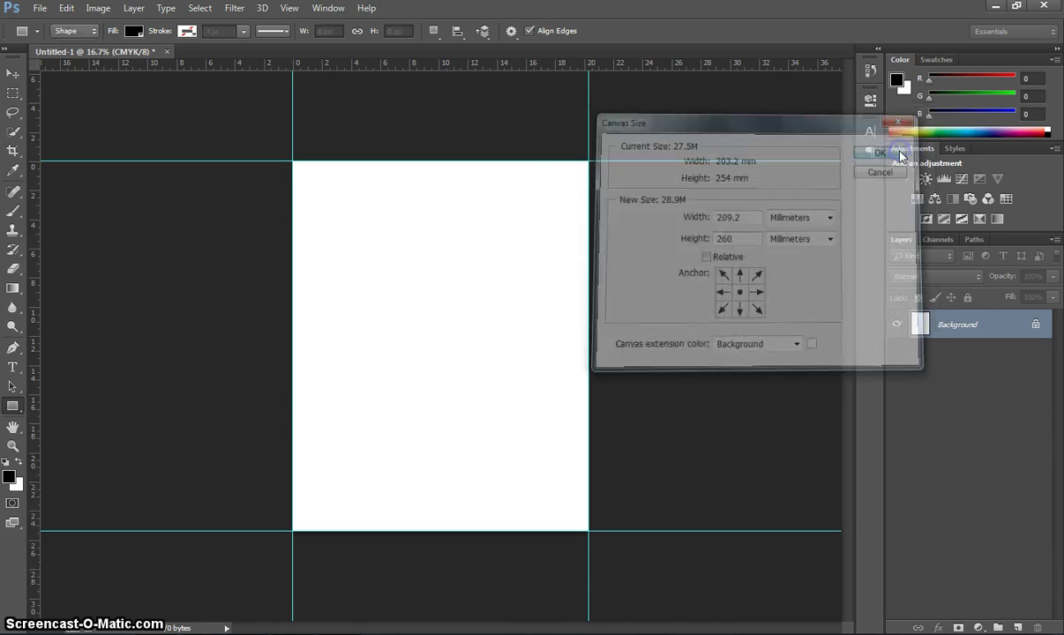
- Examine the bleed margin between the guides and the edges of the enlarged canvas
key("ctrl+plus")
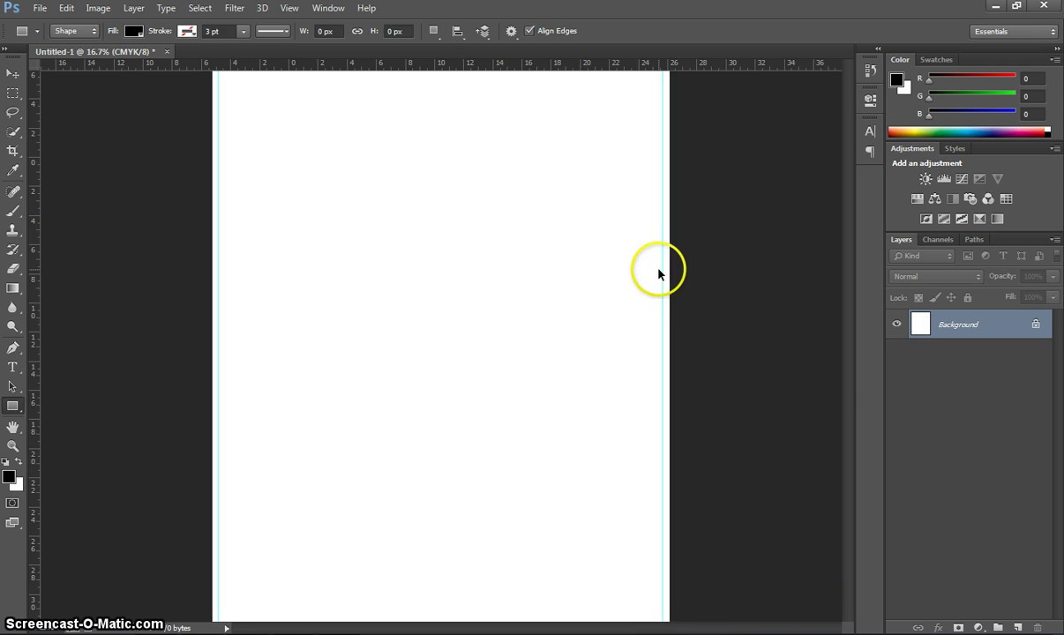
scroll(659, 269, "up", 2)
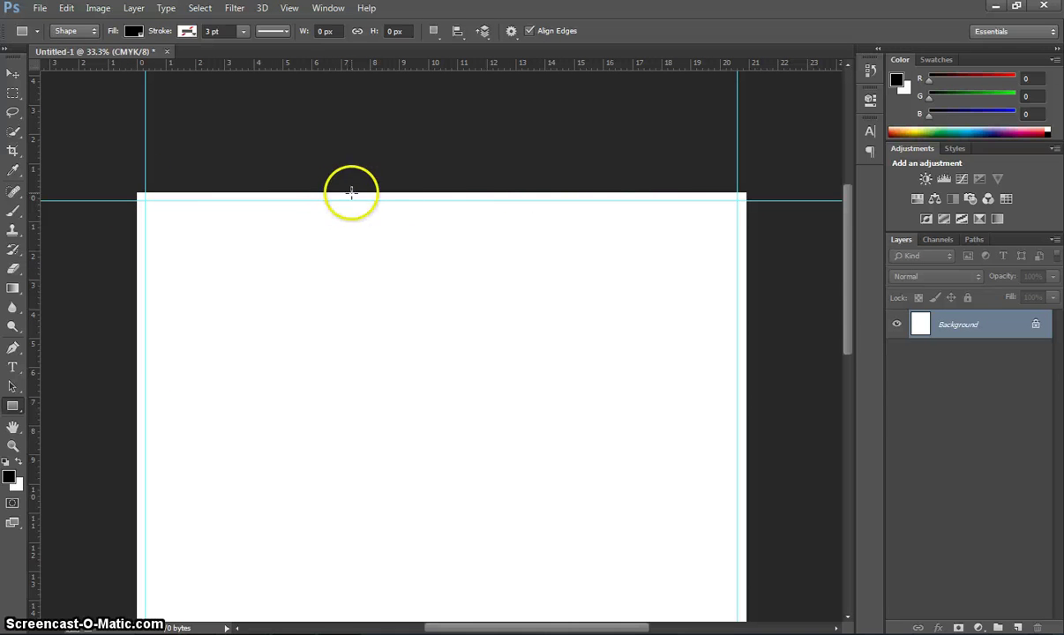
left_click(802, 284)
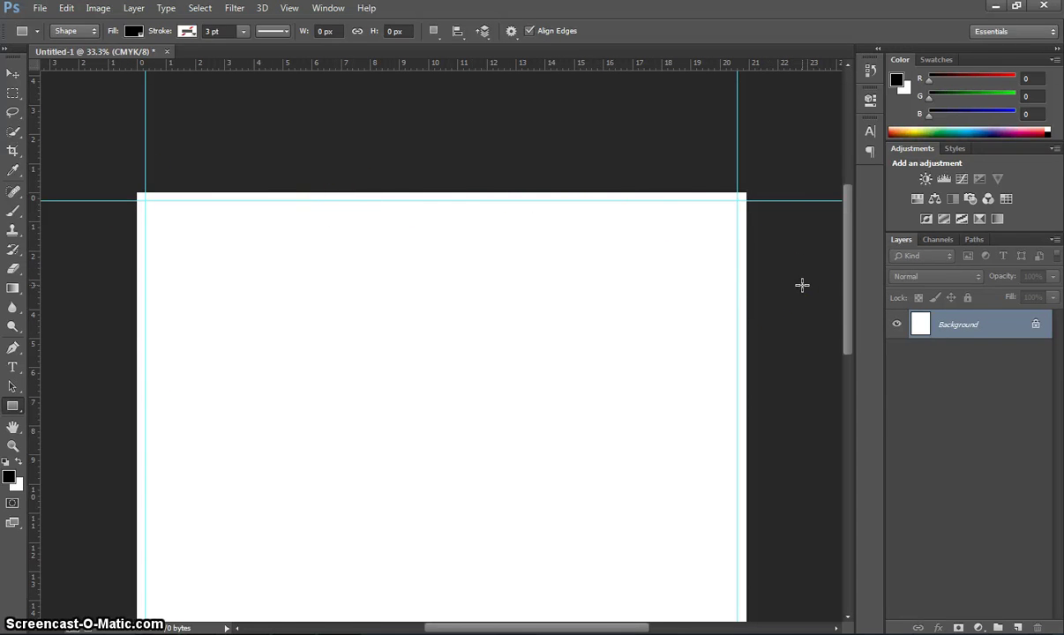
key("ctrl+minus")
key("ctrl+minus")
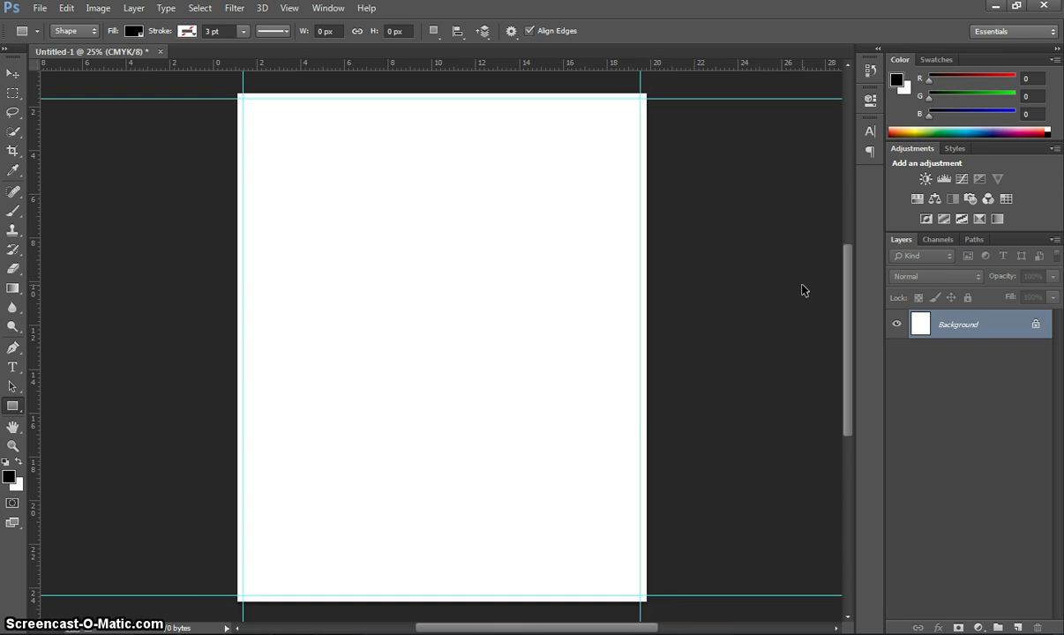
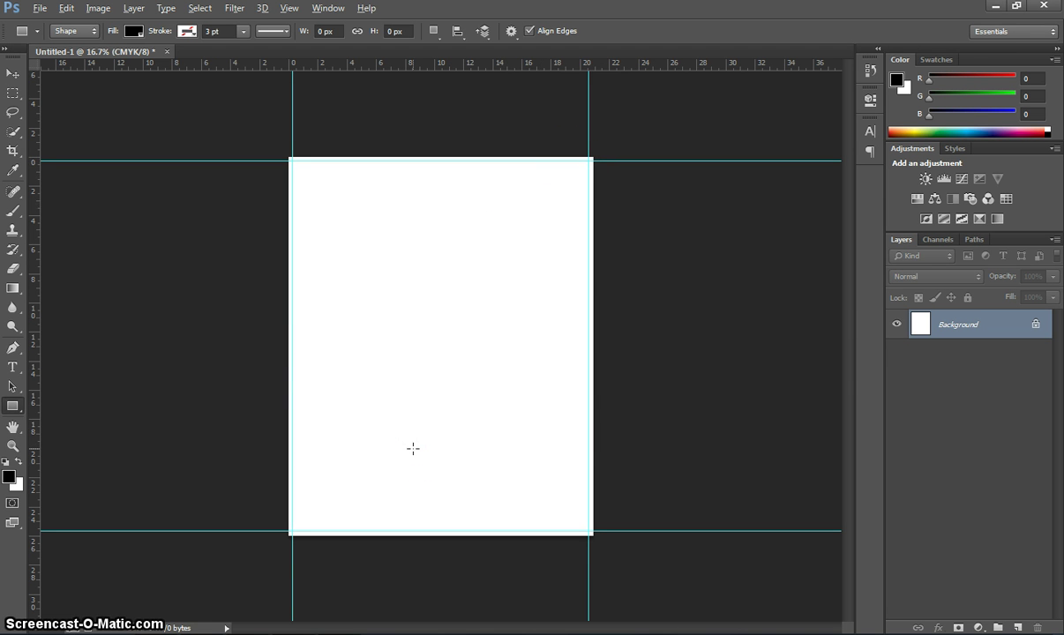
- Switch to the Lesson 8 - Trading Card folder and compare the Grass 1.jpg and Grass 2.jpeg images, then return to Photoshop
key("alt+Tab")
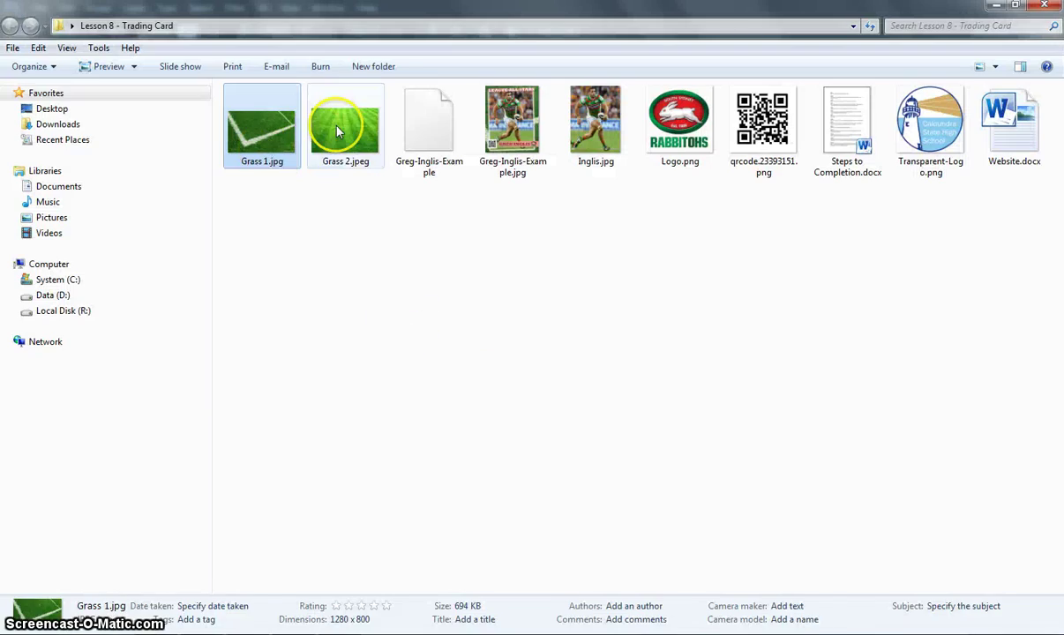
left_click(337, 130)
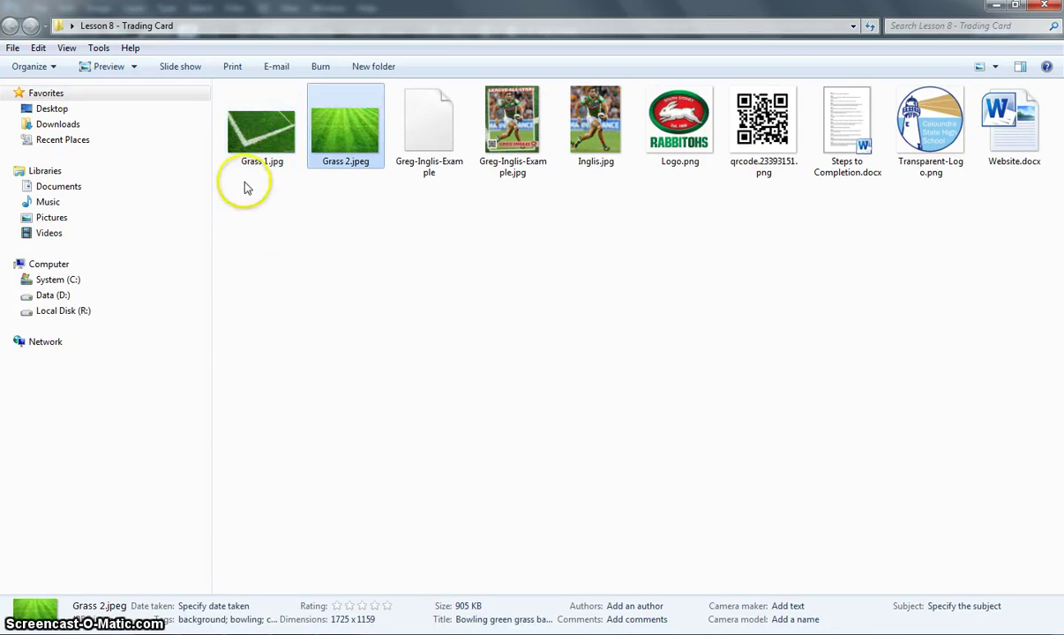
double_click(258, 133)
key("Right")
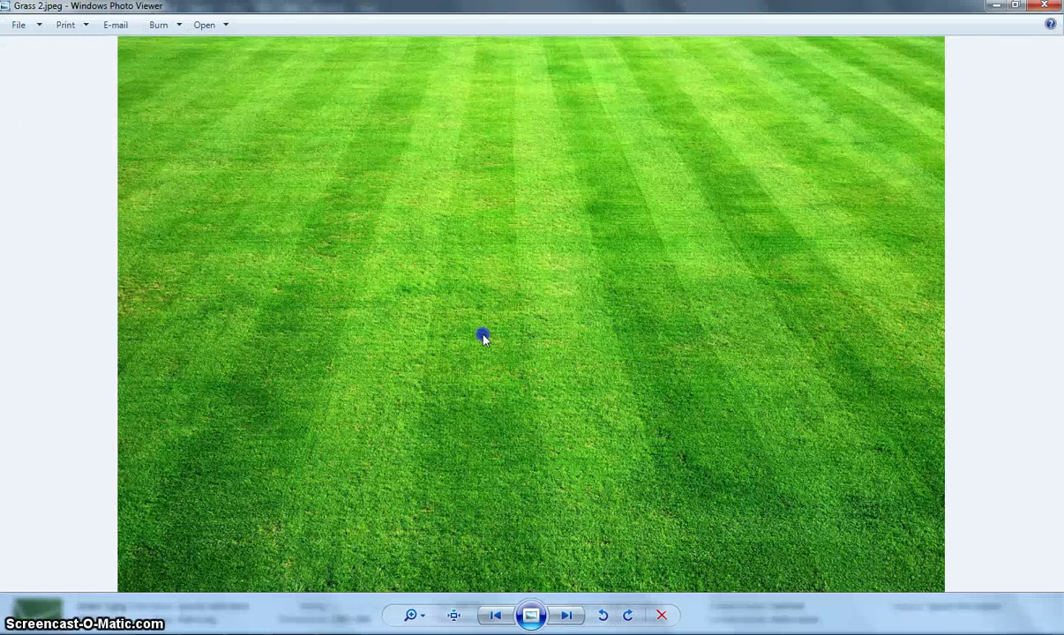
key("Left")
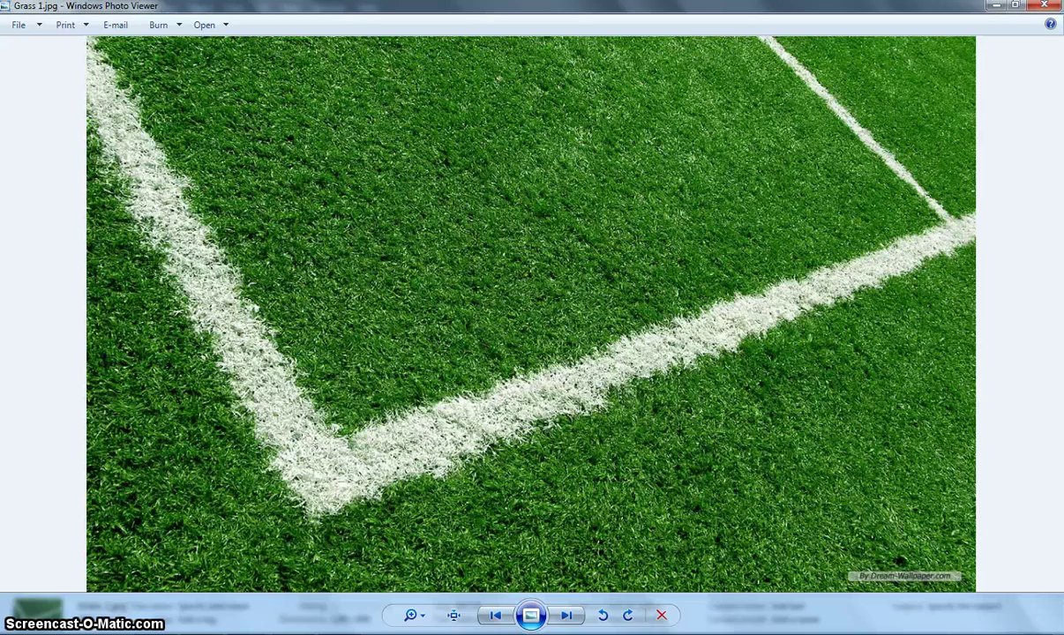
key("alt+Tab")
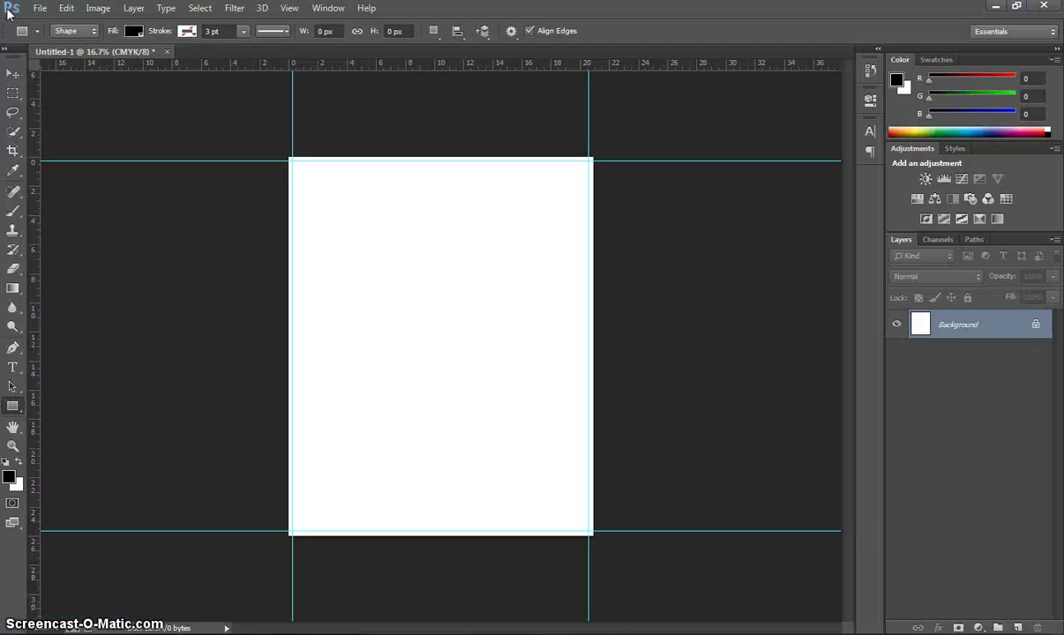
- Place Grass 1.jpg from the Lesson 8 - Trading Card folder as an embedded image in the document
left_click(37, 10)
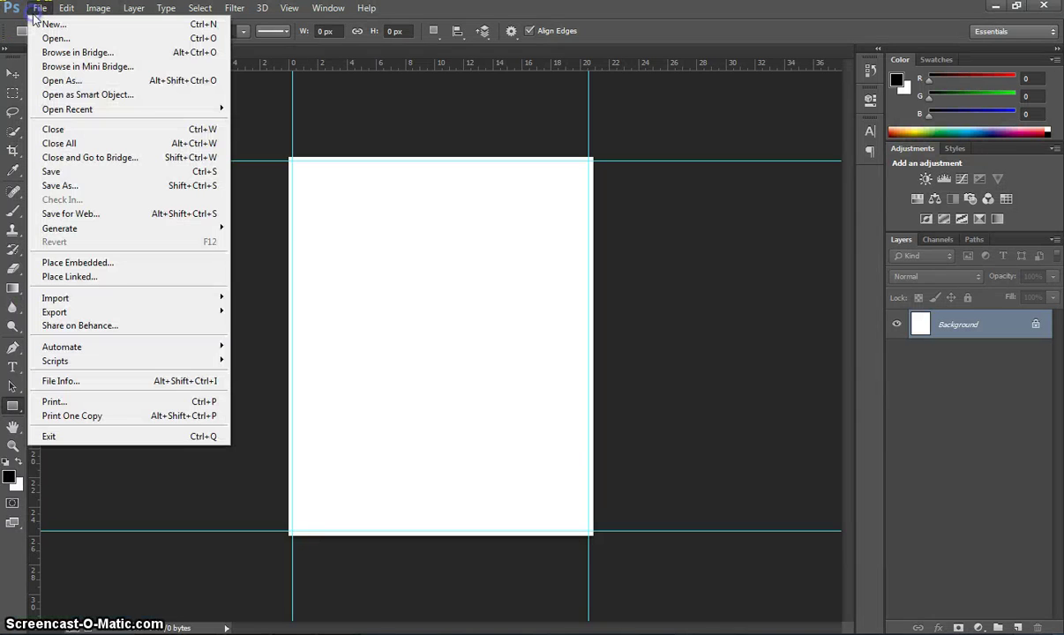
left_click(135, 267)
left_click(247, 140)
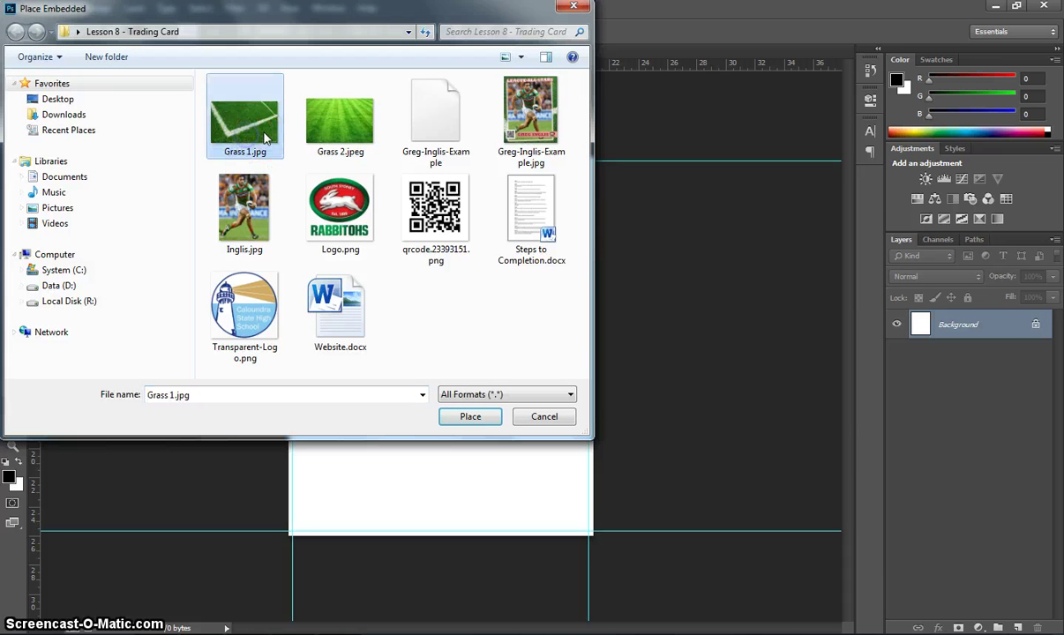
left_click(459, 415)
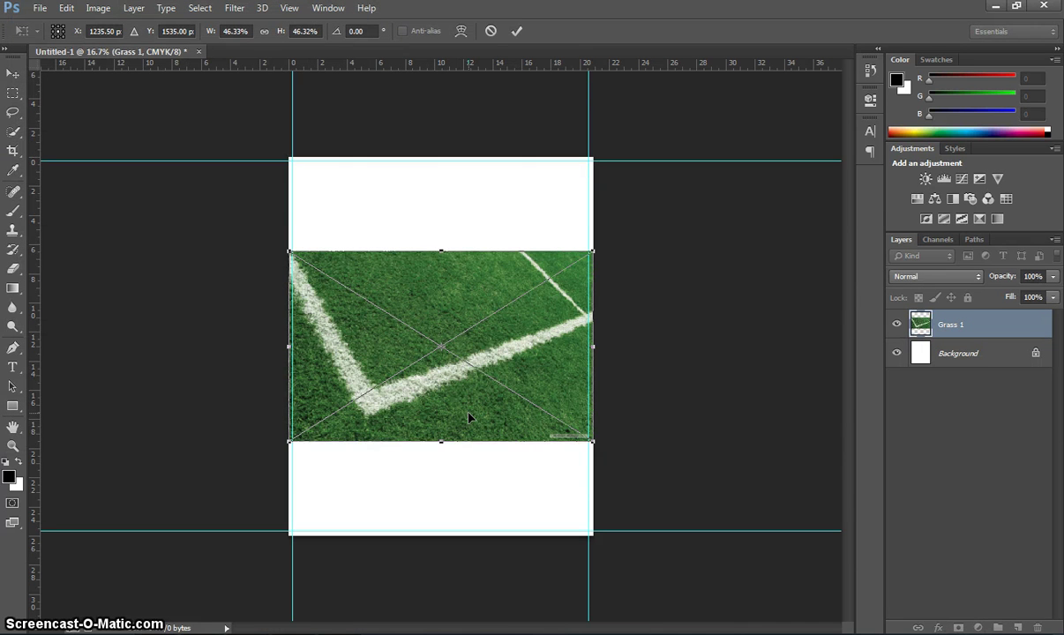
- Scale the placed grass image proportionally to about 94.6% so it covers the whole canvas, and commit the transform
left_click(475, 368)
mouse_move(593, 251)
left_mouse_down()
mouse_move(650, 215)
mouse_move(595, 254)
mouse_move(608, 239)
left_mouse_up()
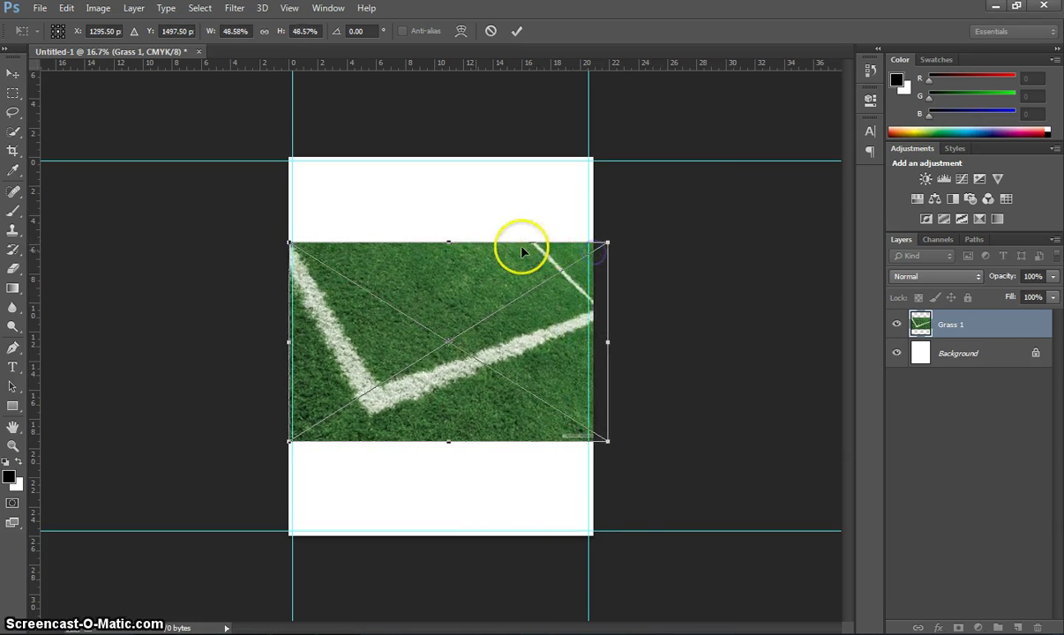
left_click_drag(449, 242, 448, 118)
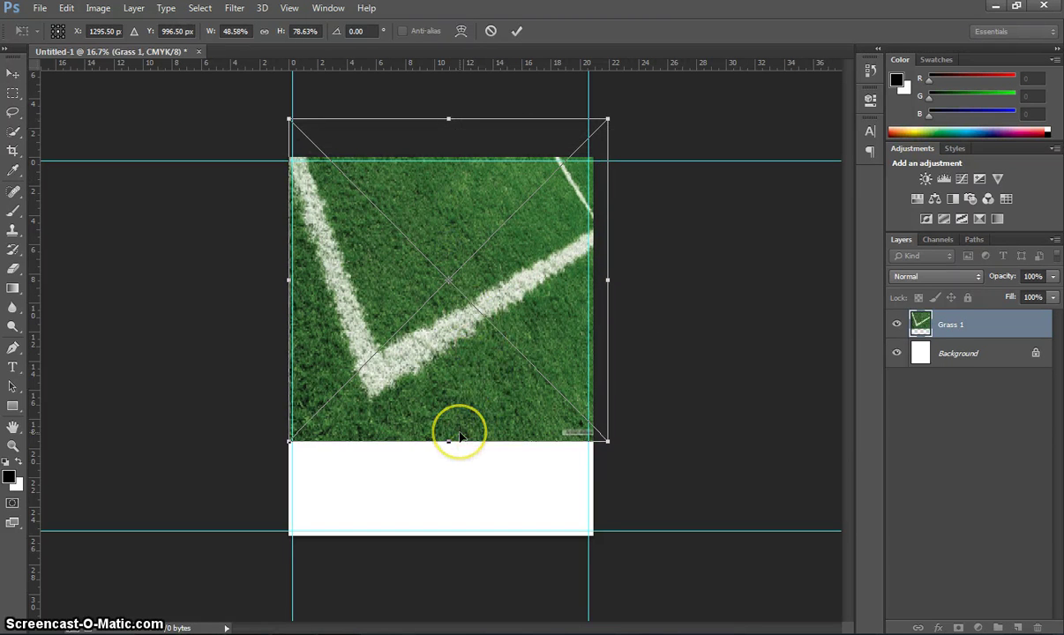
key("ctrl+z")
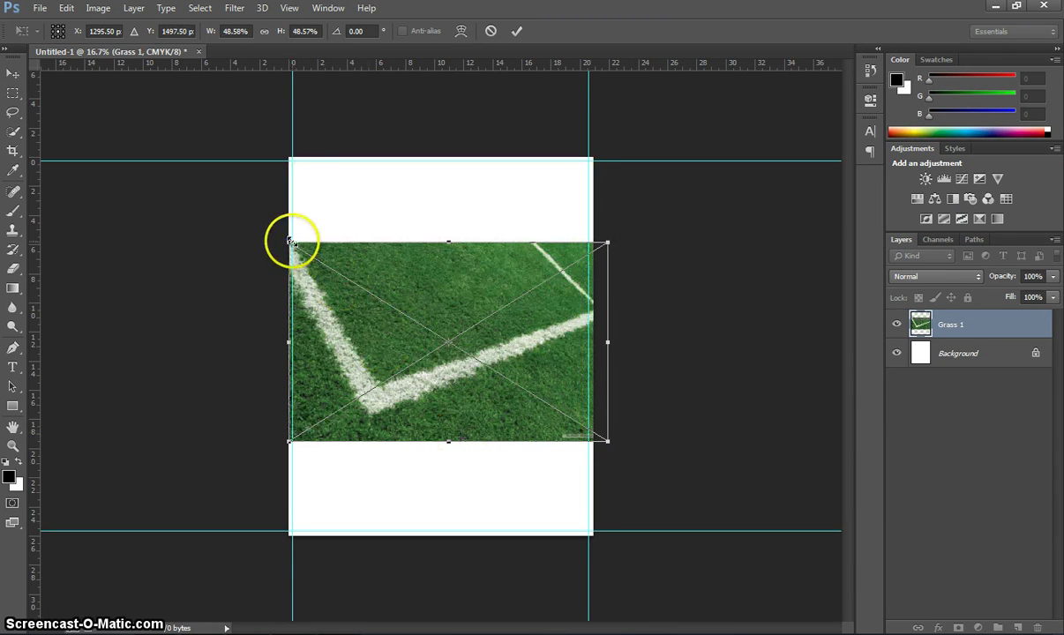
left_click_drag(292, 241, 146, 154)
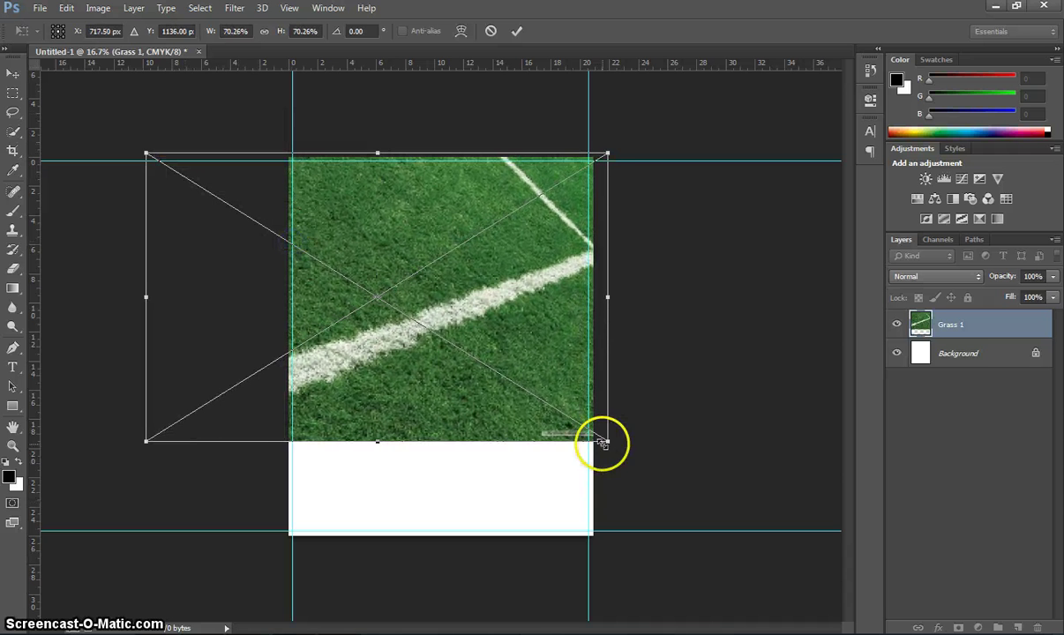
left_click_drag(605, 441, 745, 577)
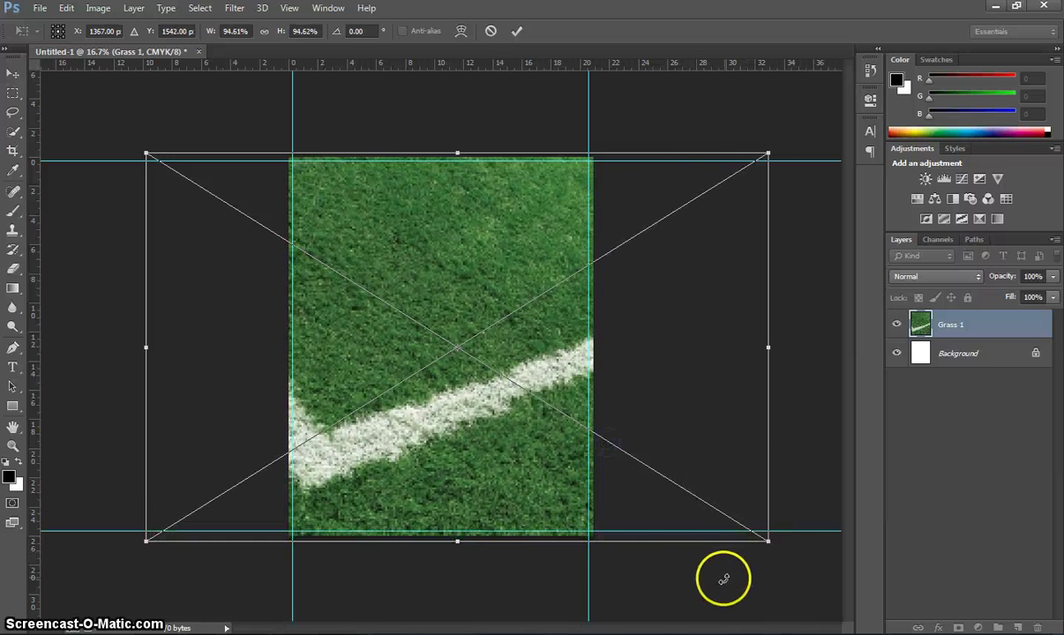
left_click(518, 34)
key("u")
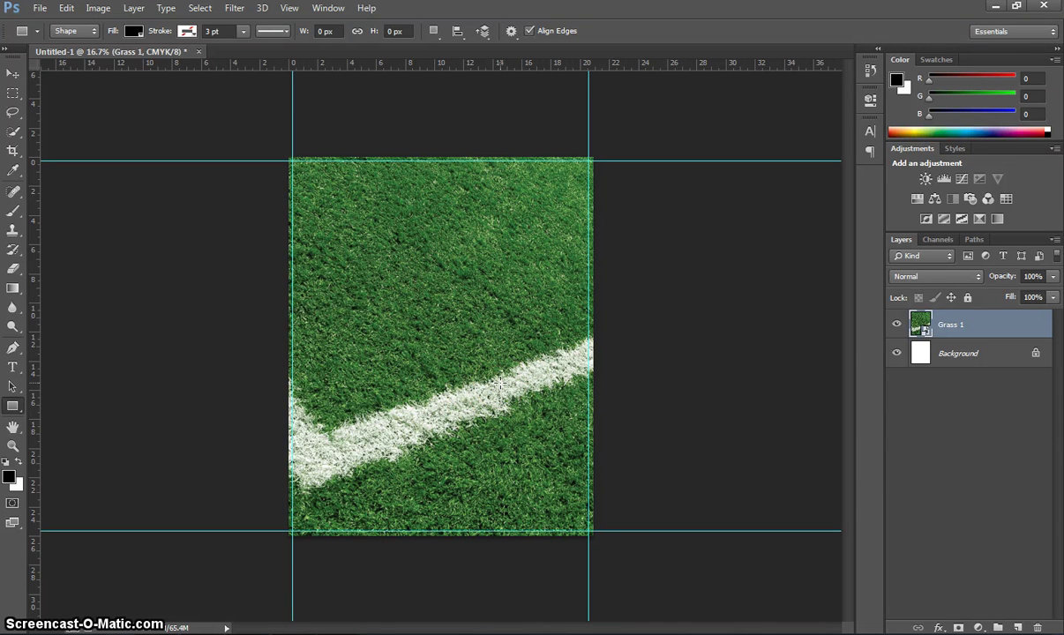
- Delete the white Background layer beneath the grass image
left_click_drag(499, 385, 438, 382)
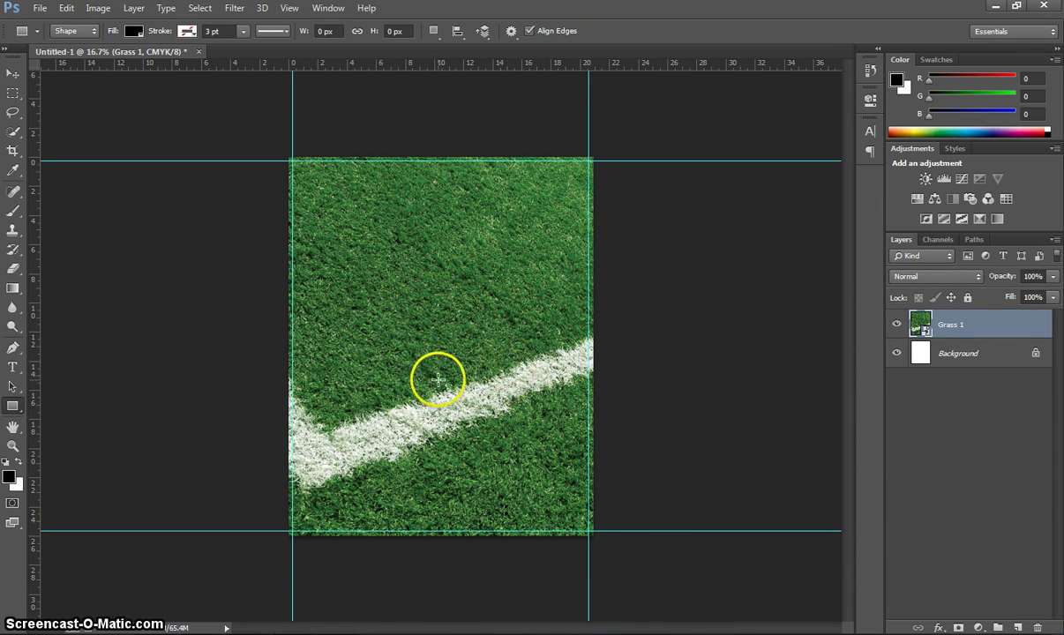
left_click(962, 355)
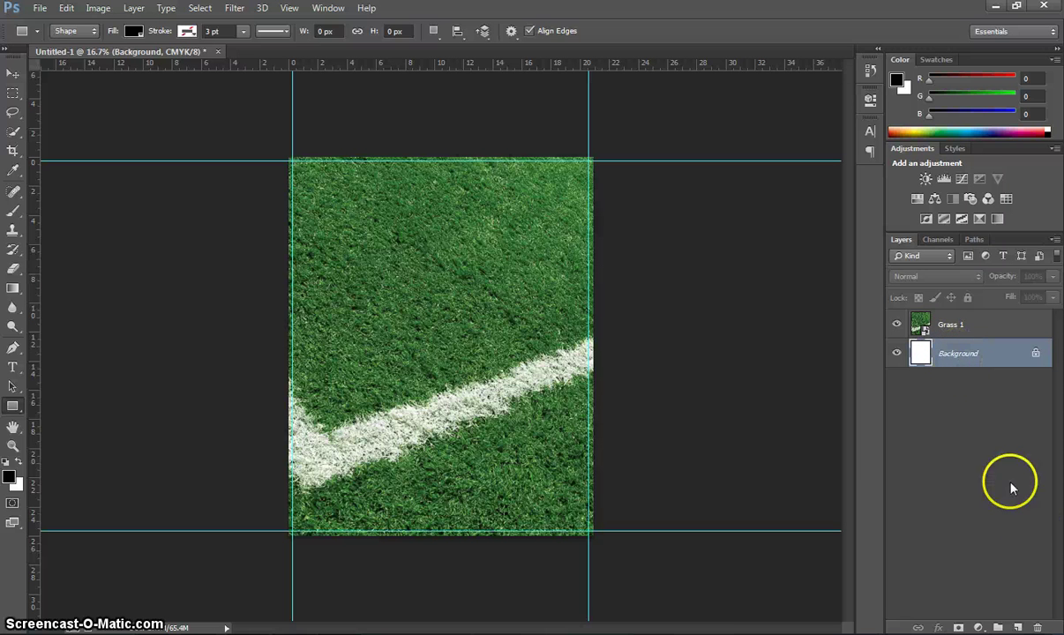
left_click(1038, 628)
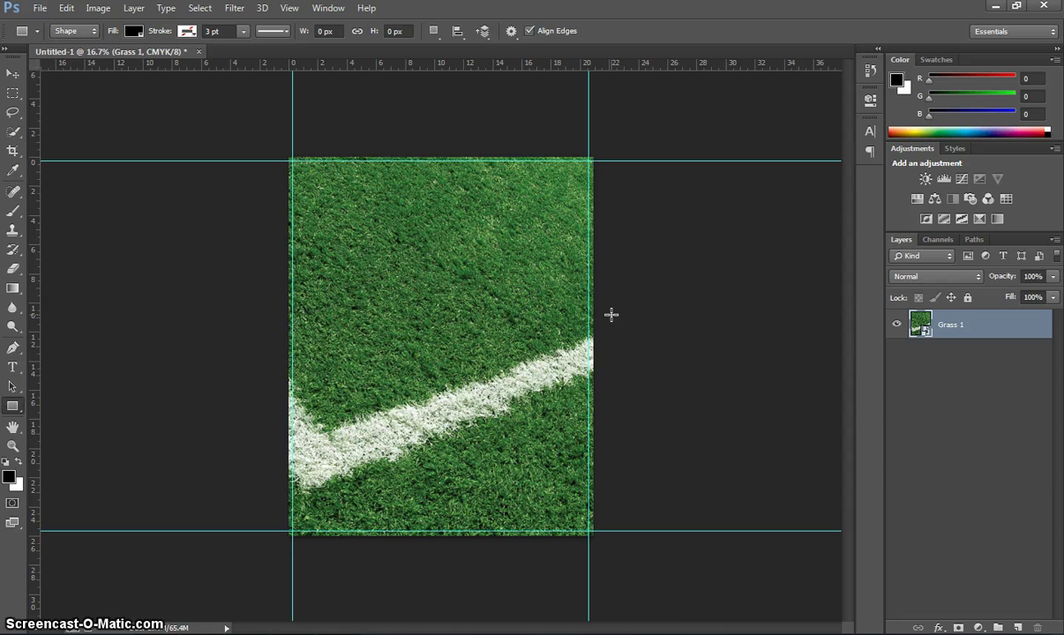
- Place Inglis.jpg from the Lesson 8 - Trading Card folder as an embedded image above the grass
left_click(40, 9)
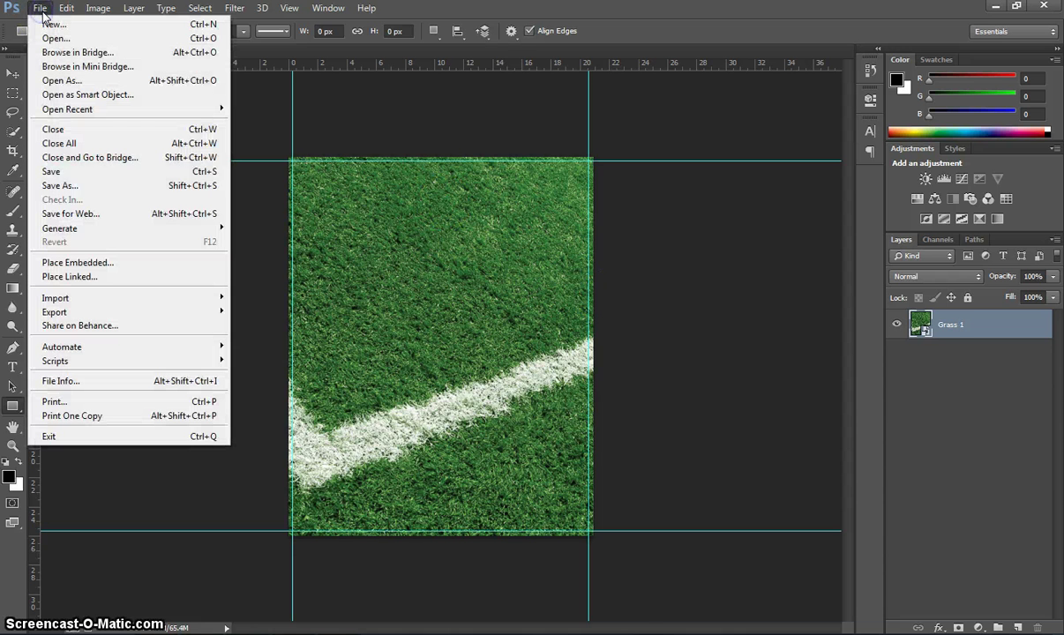
left_click(120, 265)
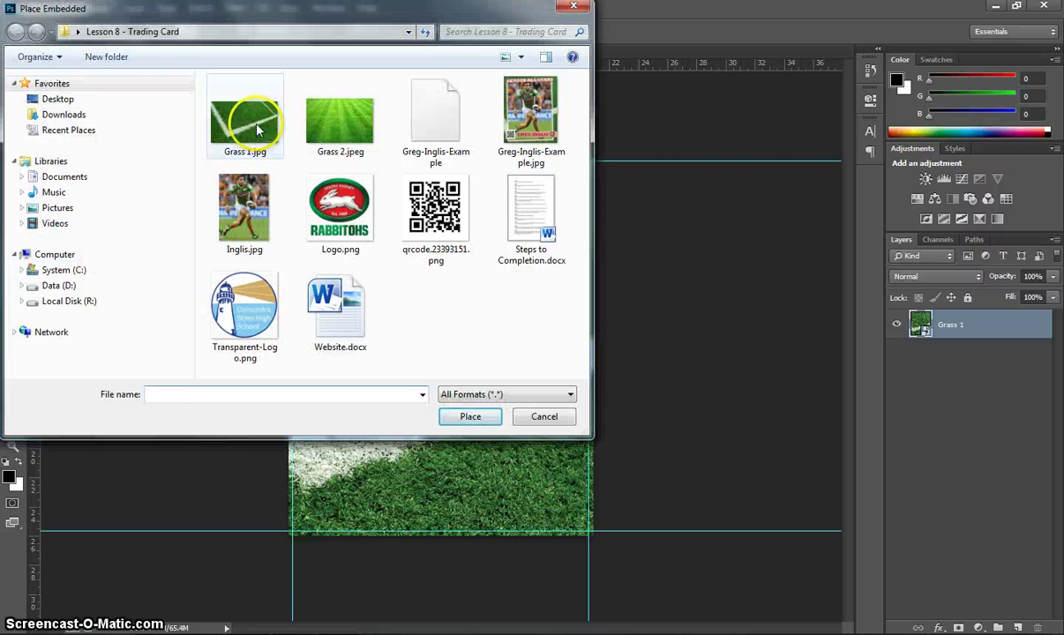
left_click(259, 220)
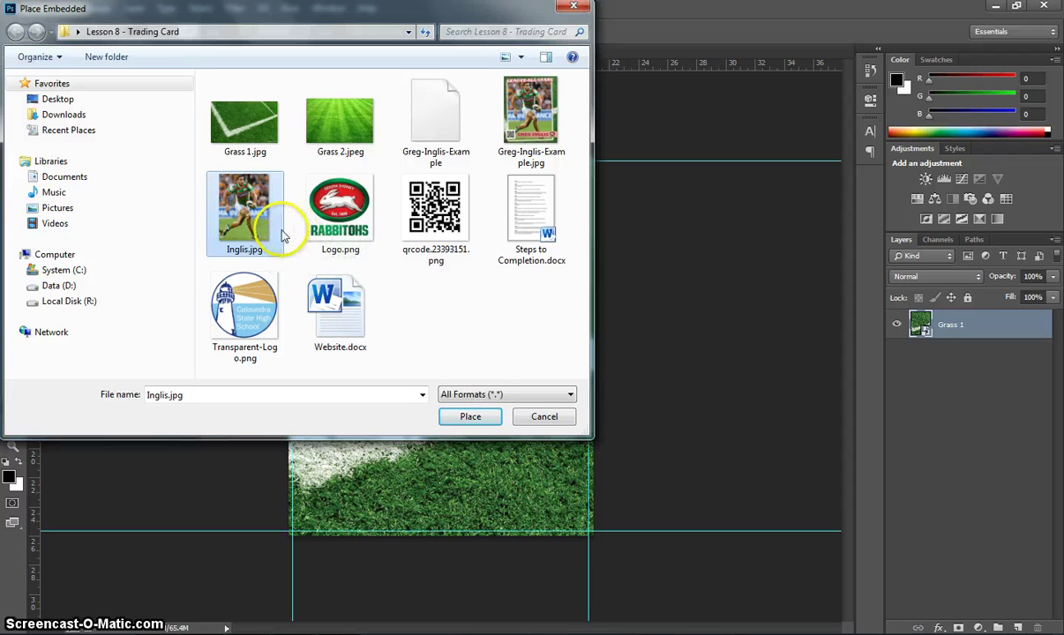
left_click(473, 417)
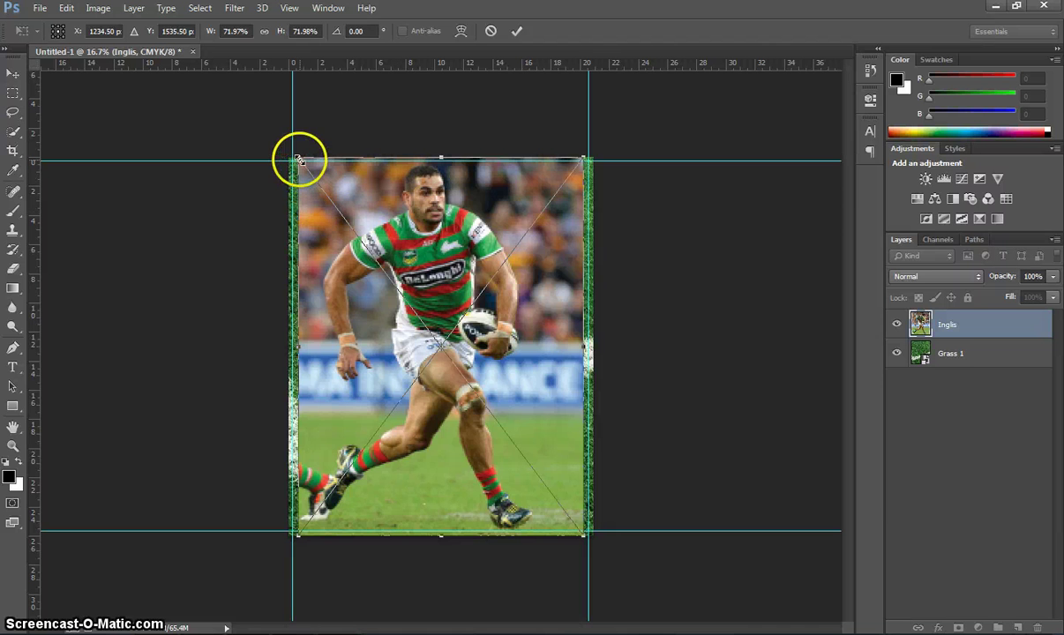
- Scale the placed player photo proportionally to about 64.2% so a grass border surrounds it, and commit the placement
left_click_drag(299, 161, 312, 174)
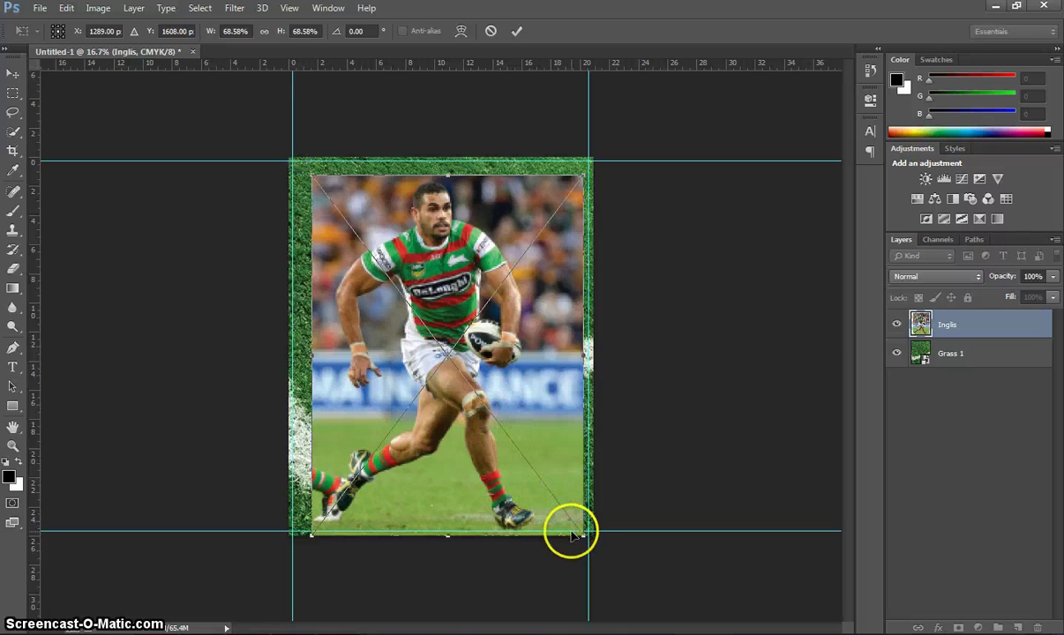
left_click_drag(583, 535, 574, 527)
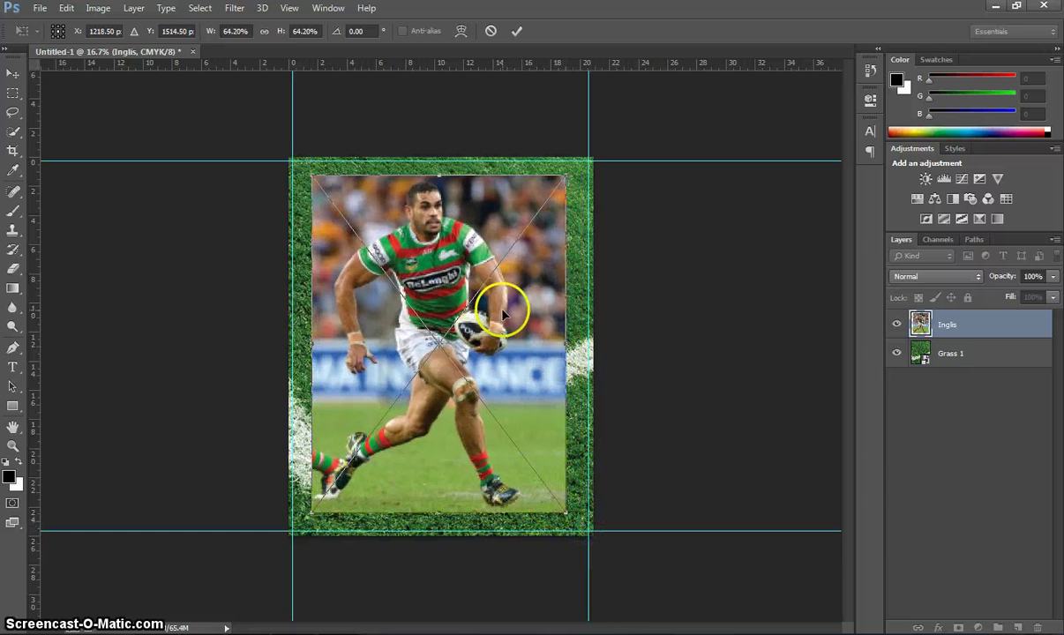
left_click(291, 9)
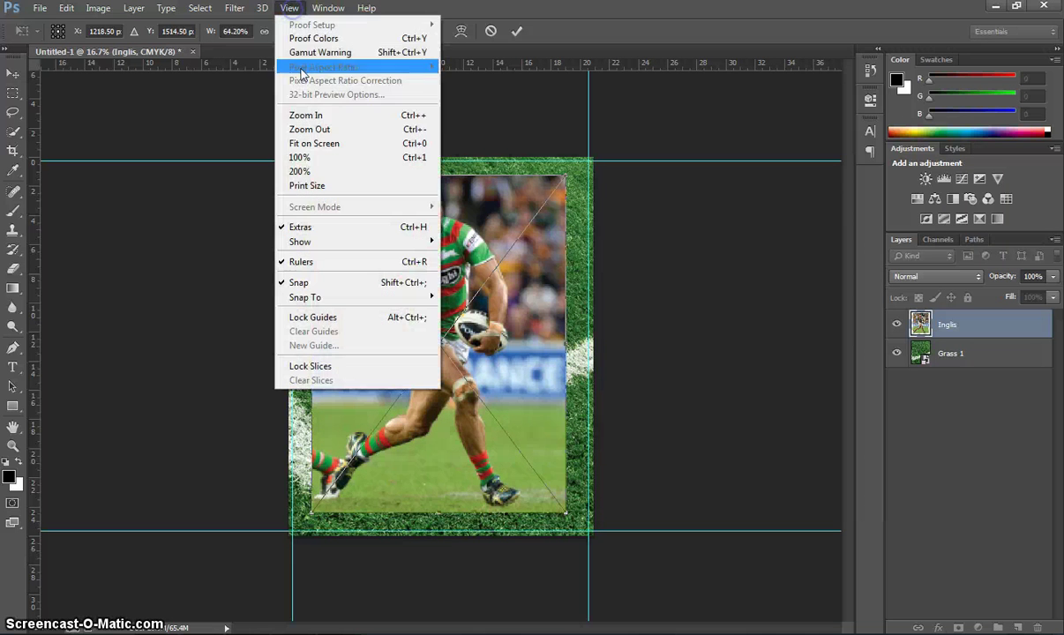
left_click(298, 142)
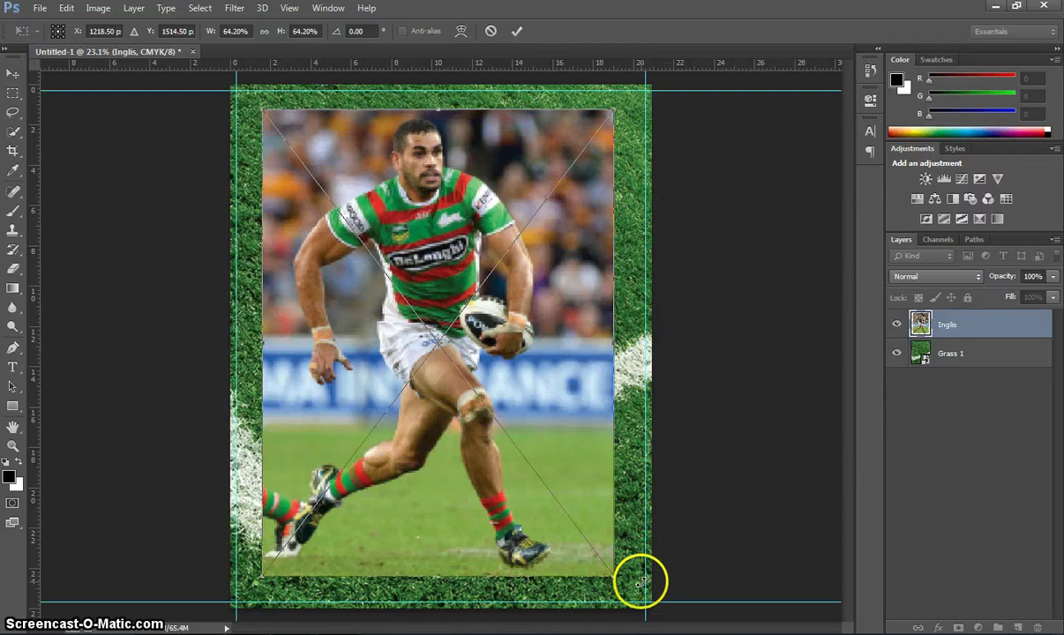
left_click(518, 33)
key("u")
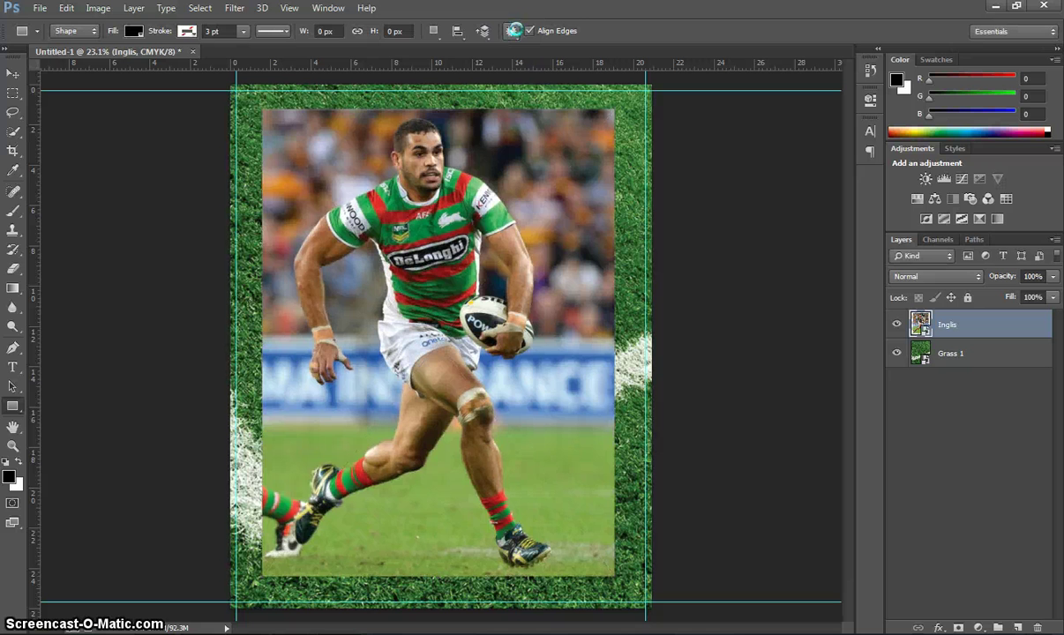
- Shrink the player photo slightly to about 63.5%, move it to the middle of the card, and commit the transform
left_click(12, 76)
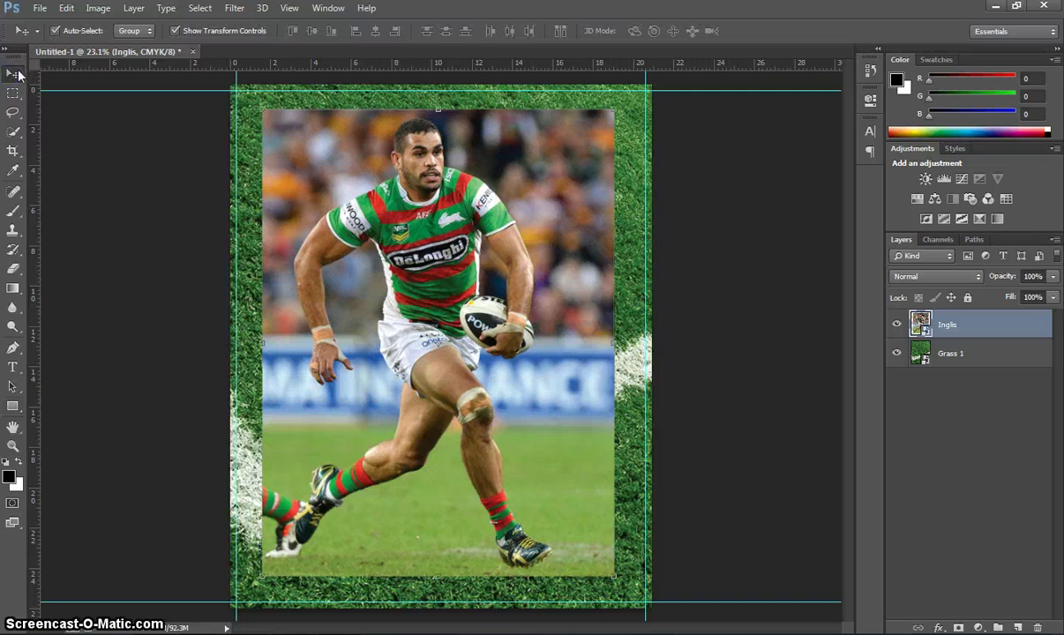
mouse_move(399, 226)
left_mouse_down()
mouse_move(414, 227)
mouse_move(395, 224)
left_mouse_up()
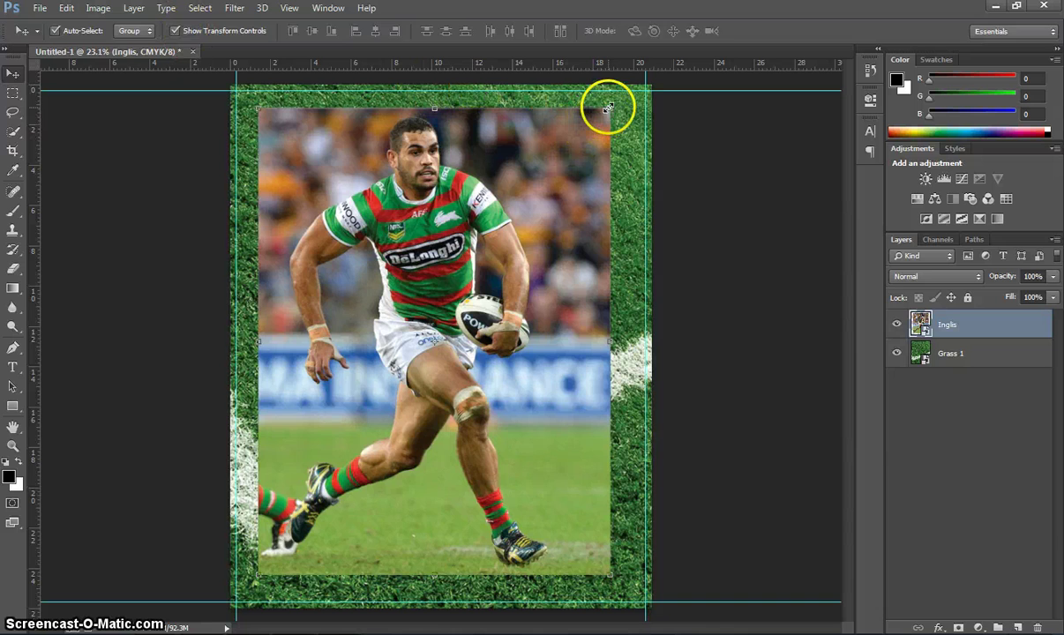
mouse_move(607, 107)
left_mouse_down()
mouse_move(597, 128)
mouse_move(606, 112)
left_mouse_up()
left_click_drag(556, 183, 559, 191)
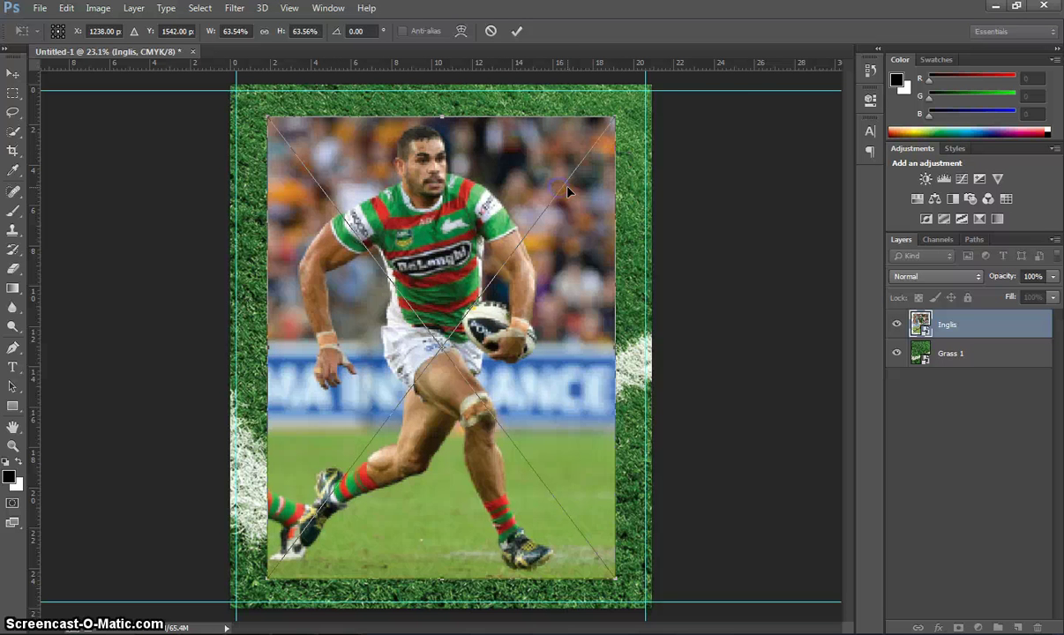
left_click(518, 32)
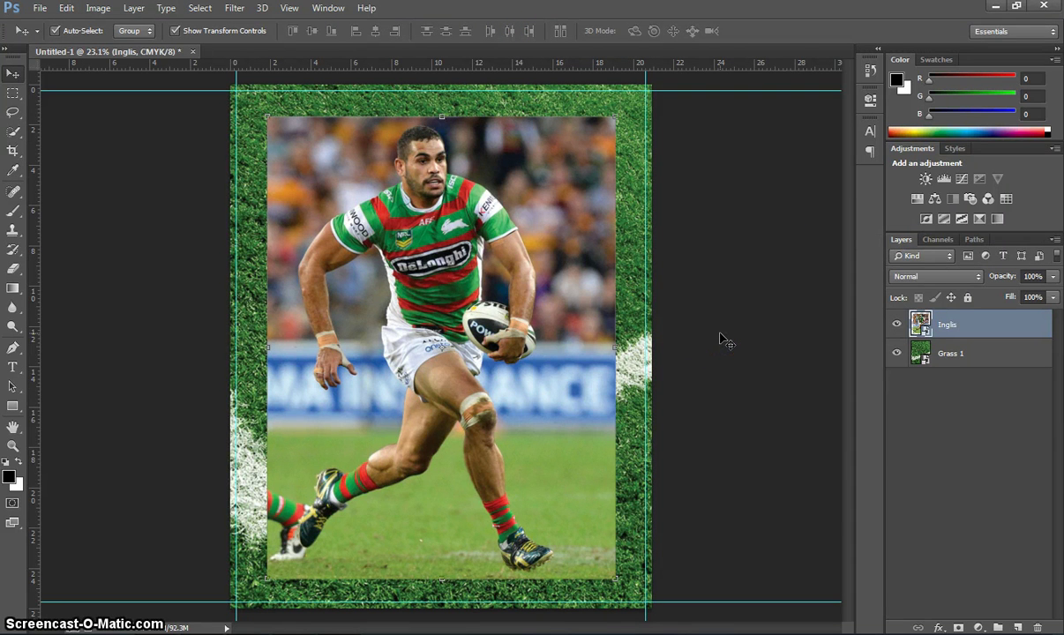
- Add a Stroke layer style to the player photo with a size of 30 px
right_click(967, 329)
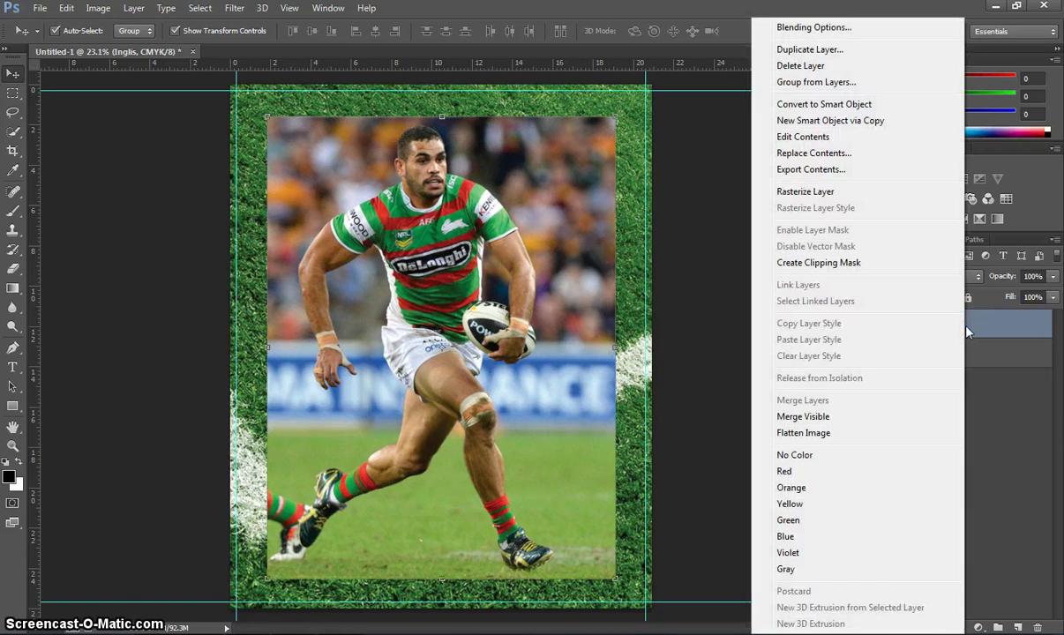
left_click(869, 29)
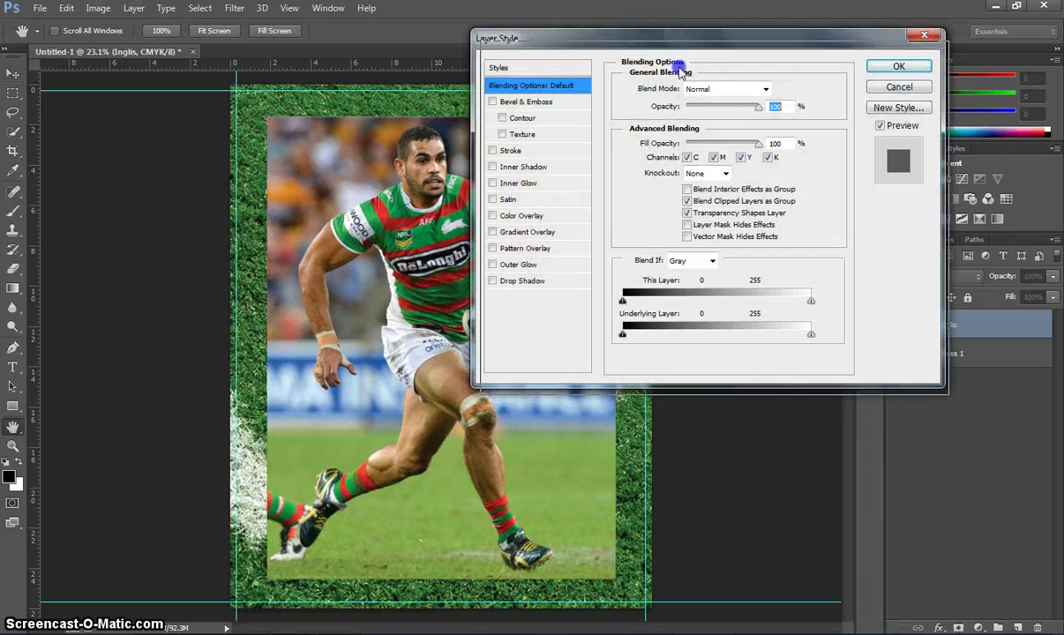
left_click_drag(636, 35, 709, 84)
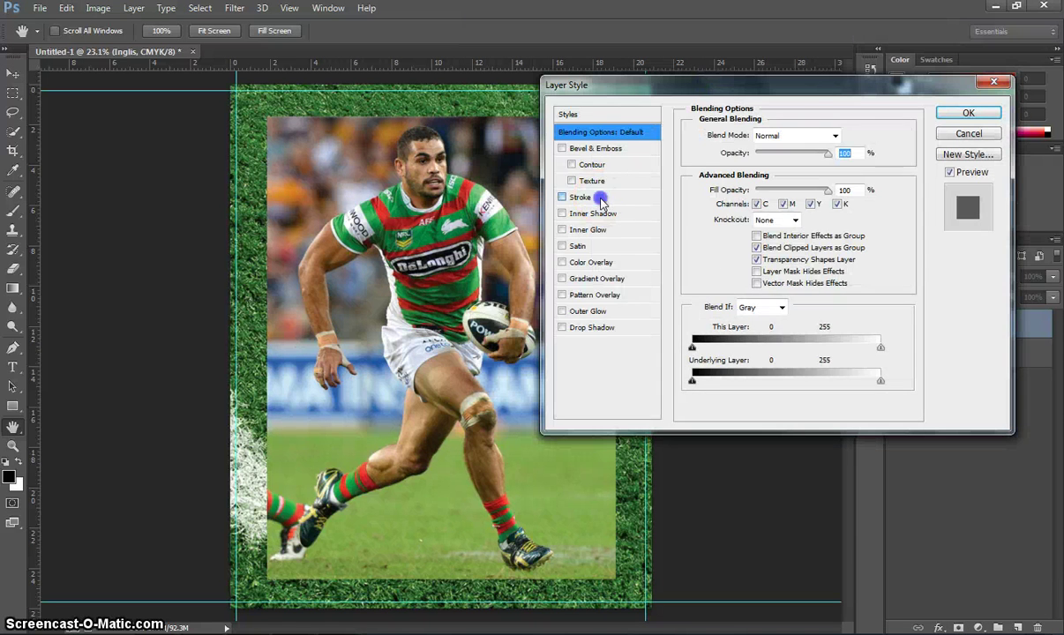
left_click(572, 198)
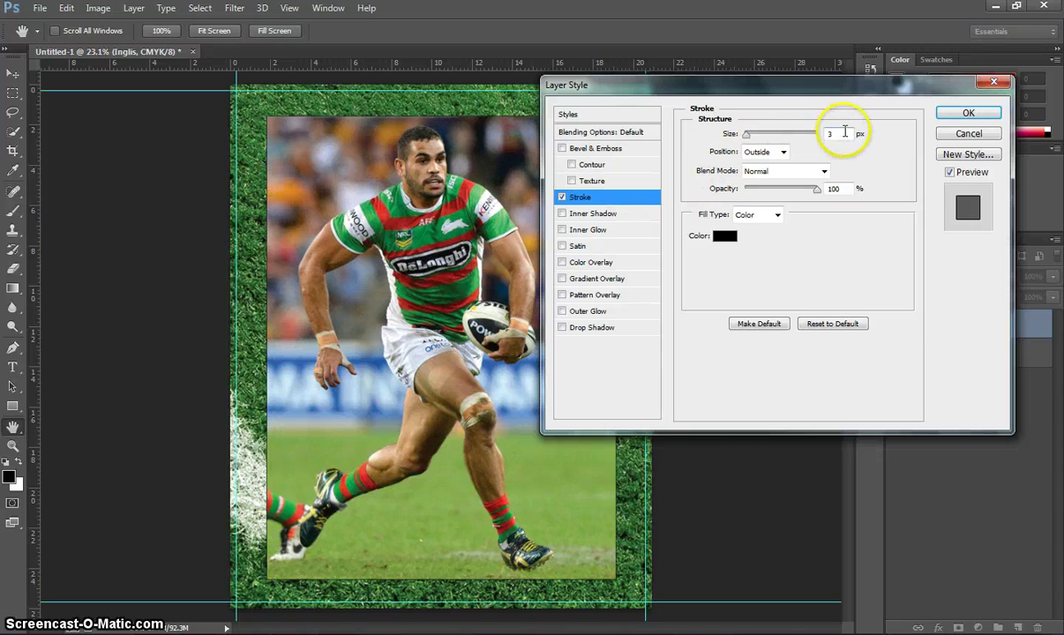
left_click(819, 132)
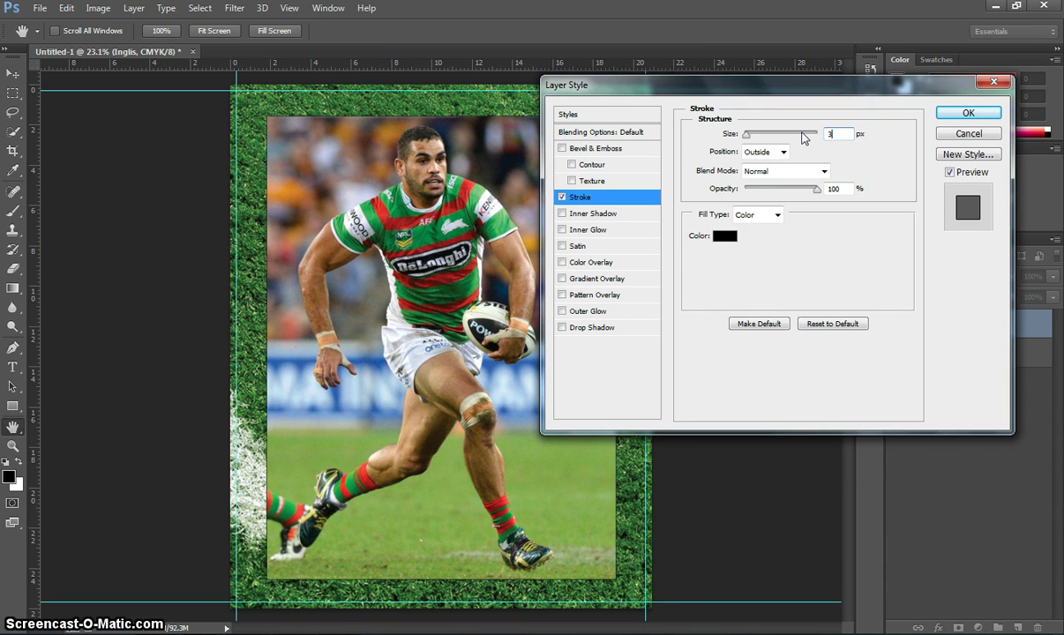
type("30")
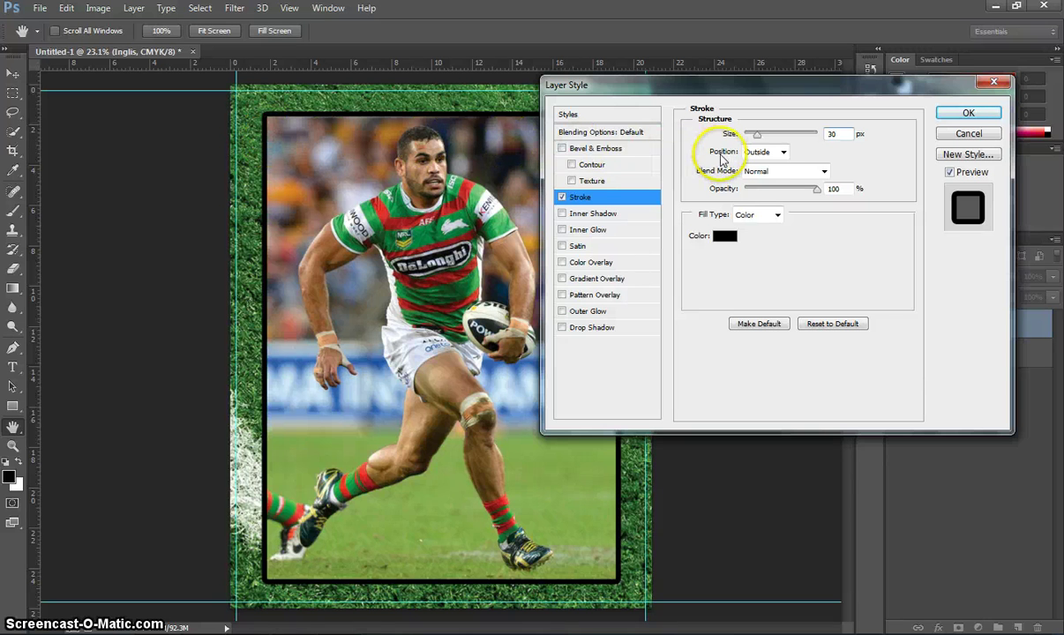
- Set the photo's stroke position to Inside and its color to white (ffffff)
left_click(782, 152)
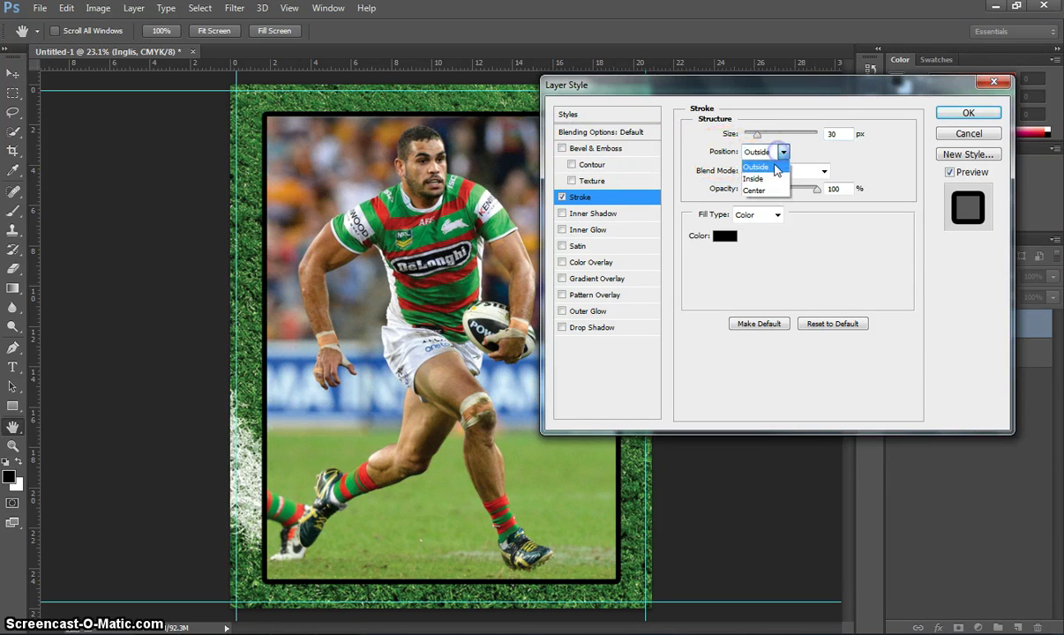
left_click(763, 179)
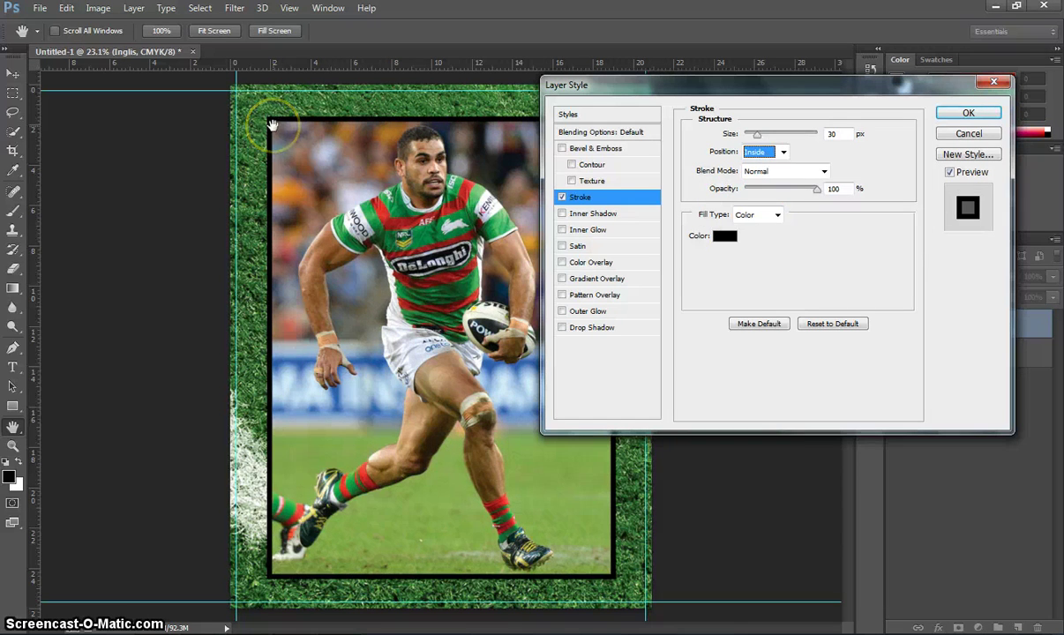
left_click(726, 237)
left_click(597, 204)
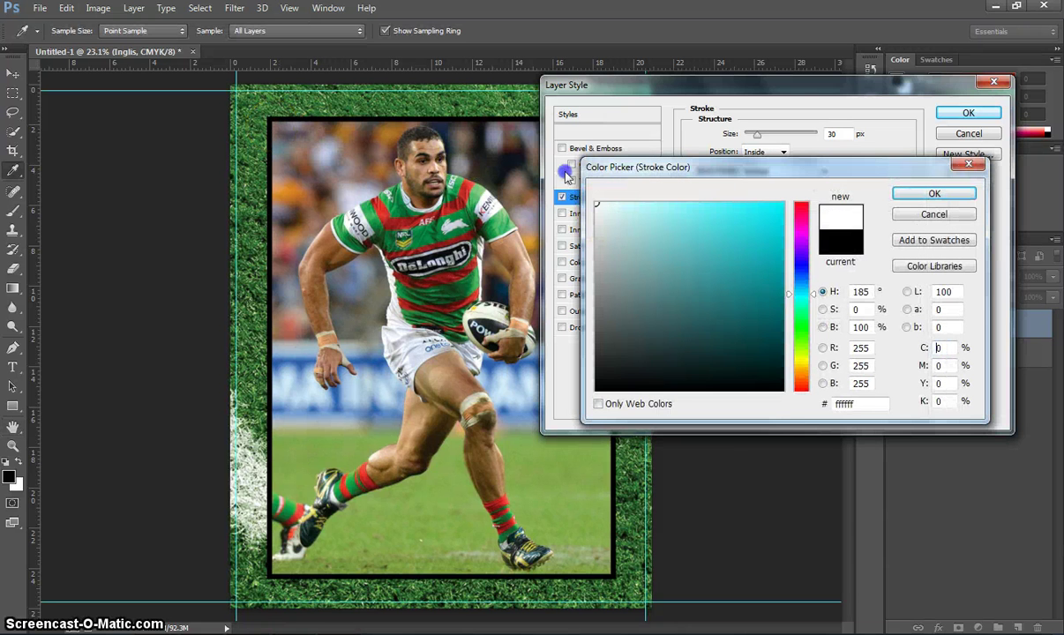
left_click(915, 195)
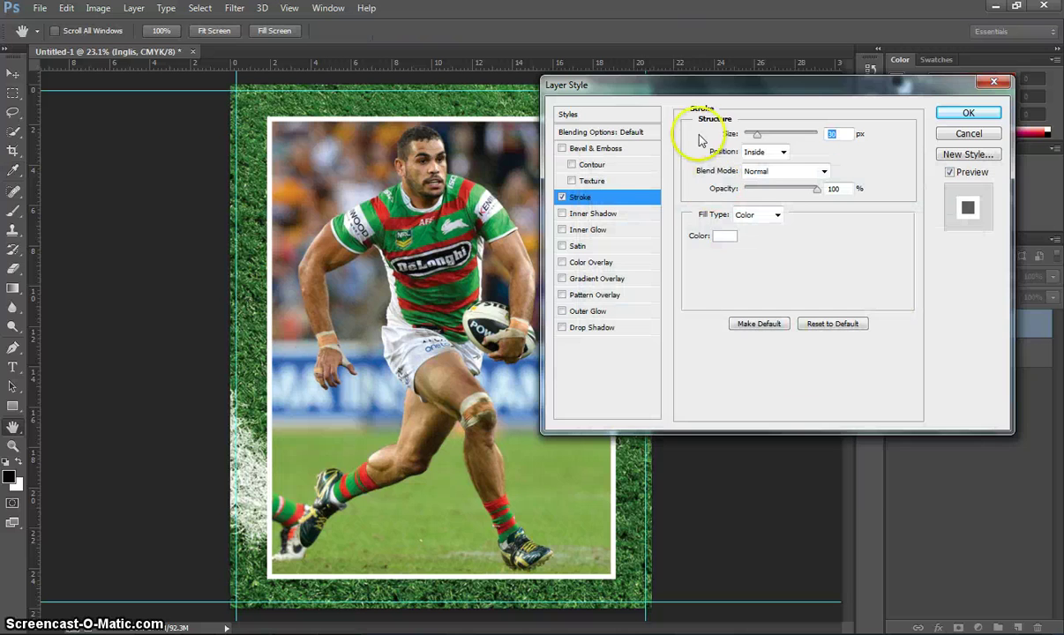
- Add an Outer Glow with a size of 80 px to the player photo and apply the layer styles
left_click_drag(660, 91, 626, 44)
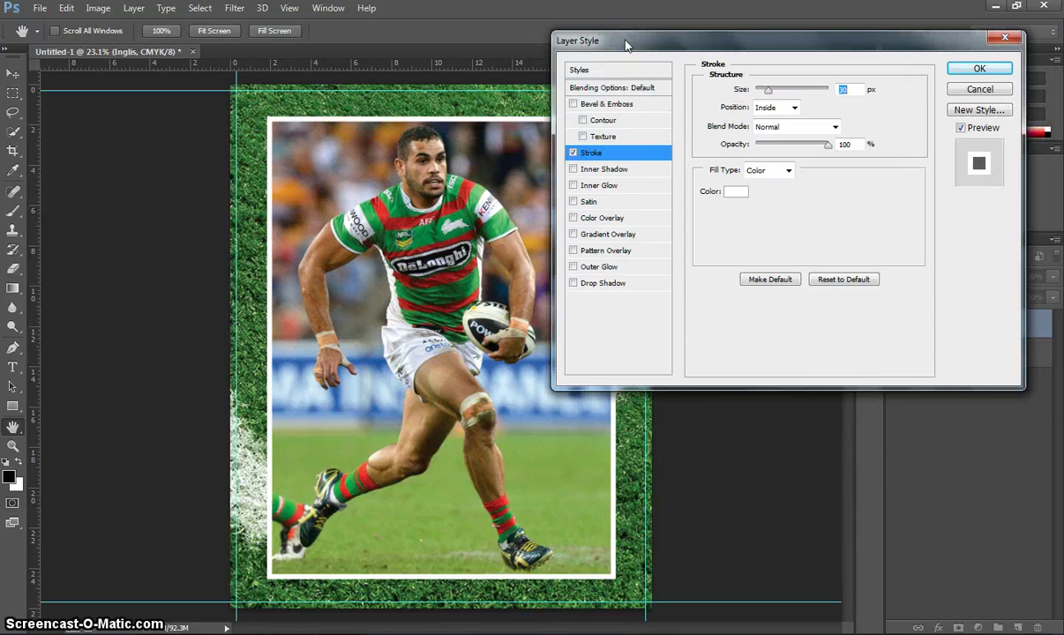
left_click(588, 269)
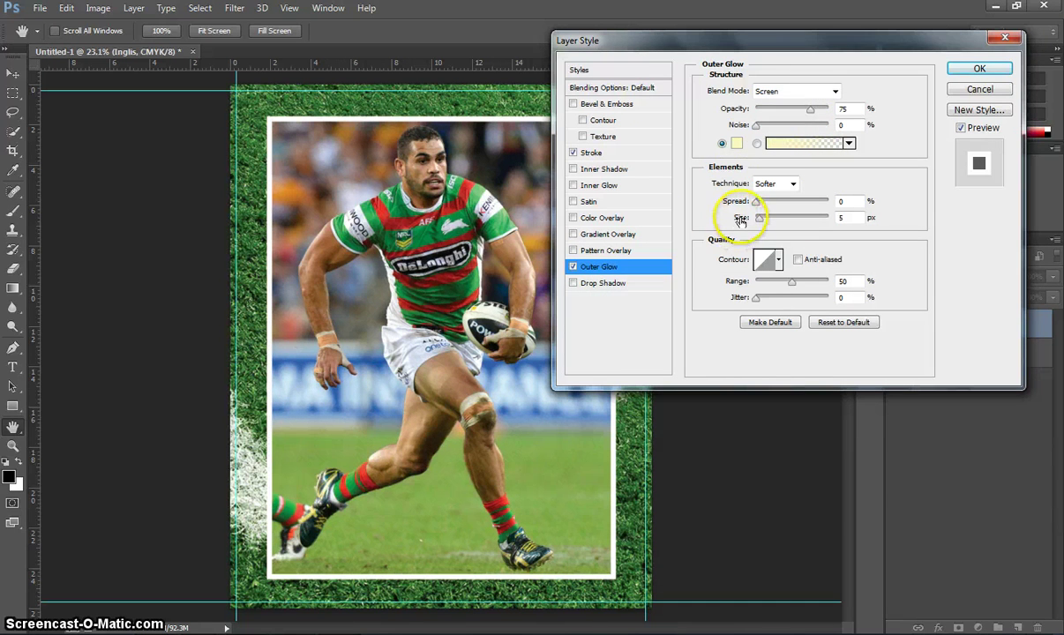
left_click(839, 218)
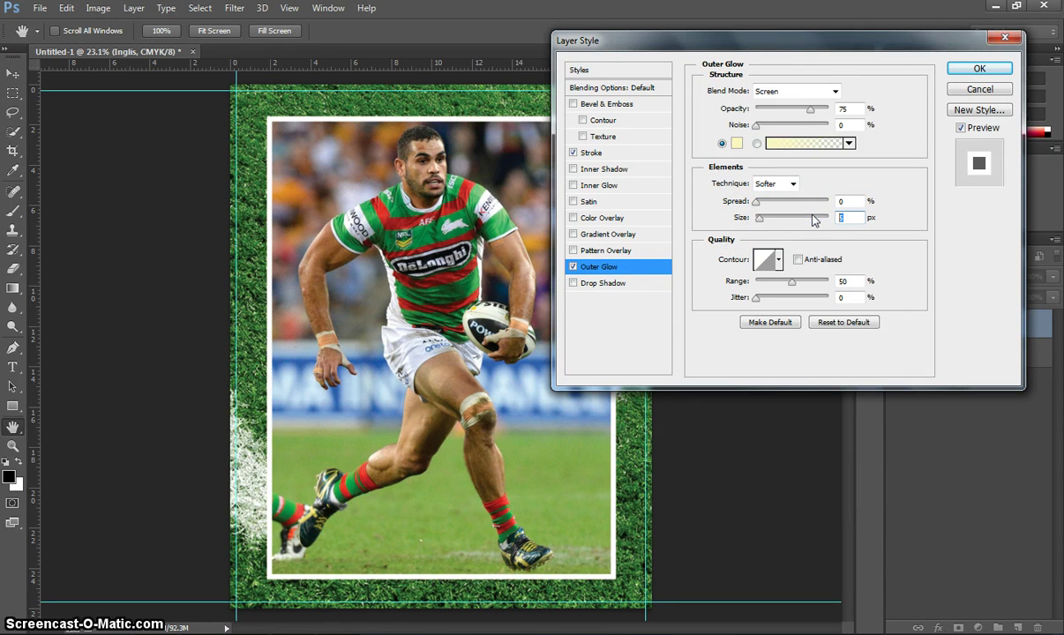
type("80")
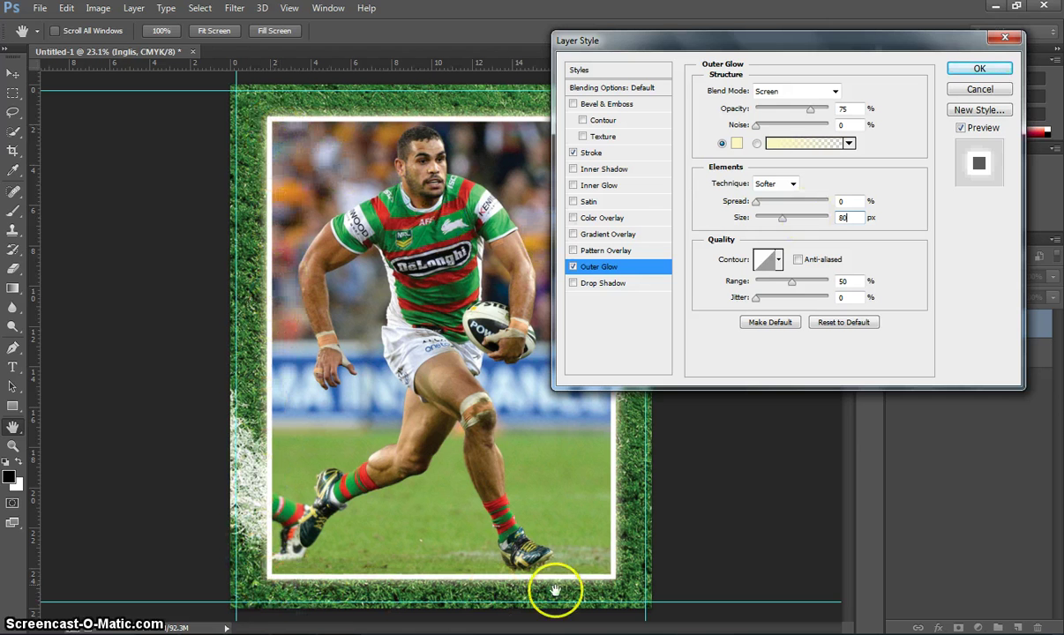
left_click_drag(683, 43, 521, 43)
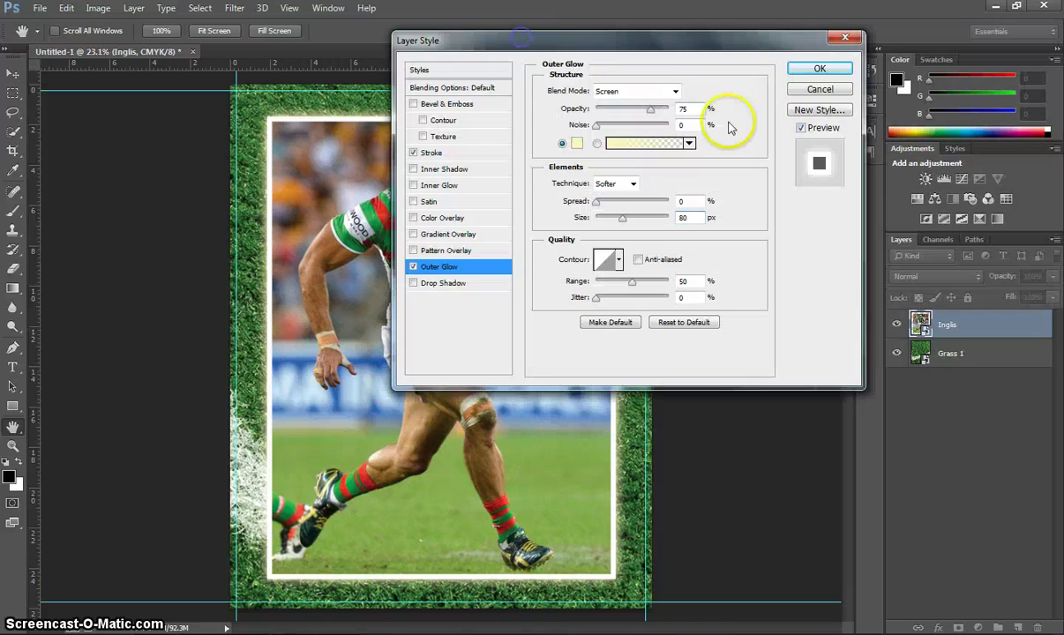
left_click(808, 71)
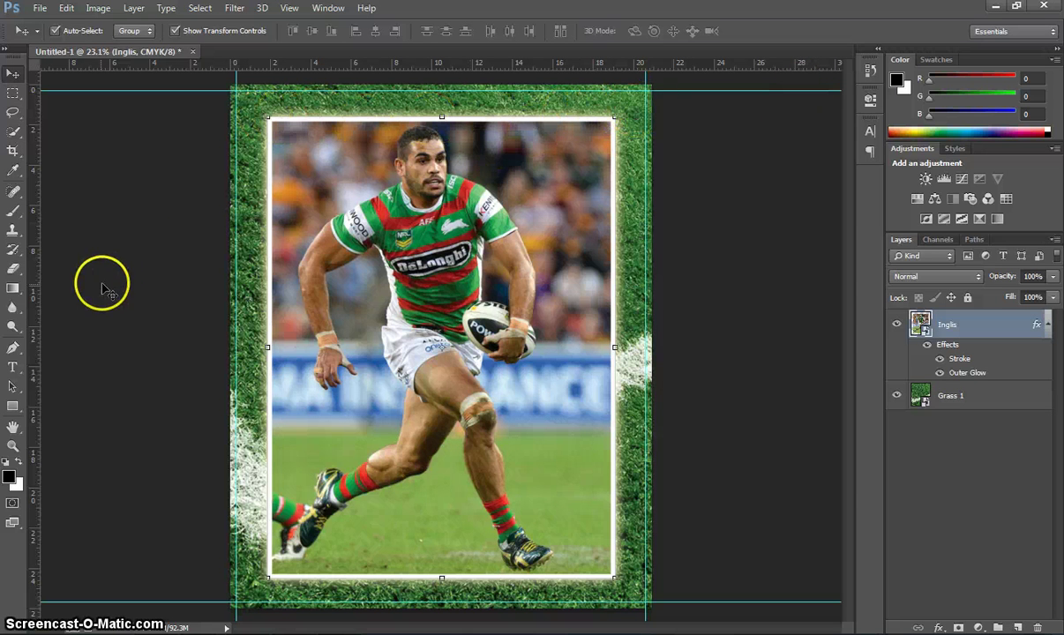
- Create a new layer and start a text line at the photo's upper-left corner in the Rockwell Extra Bold font
left_click(14, 369)
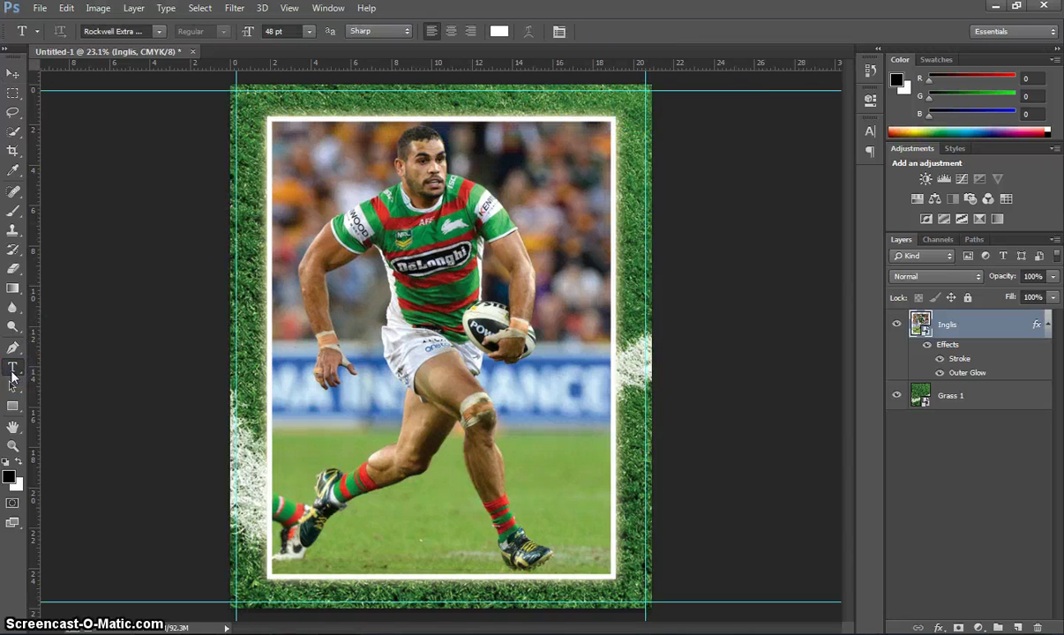
left_click(1018, 627)
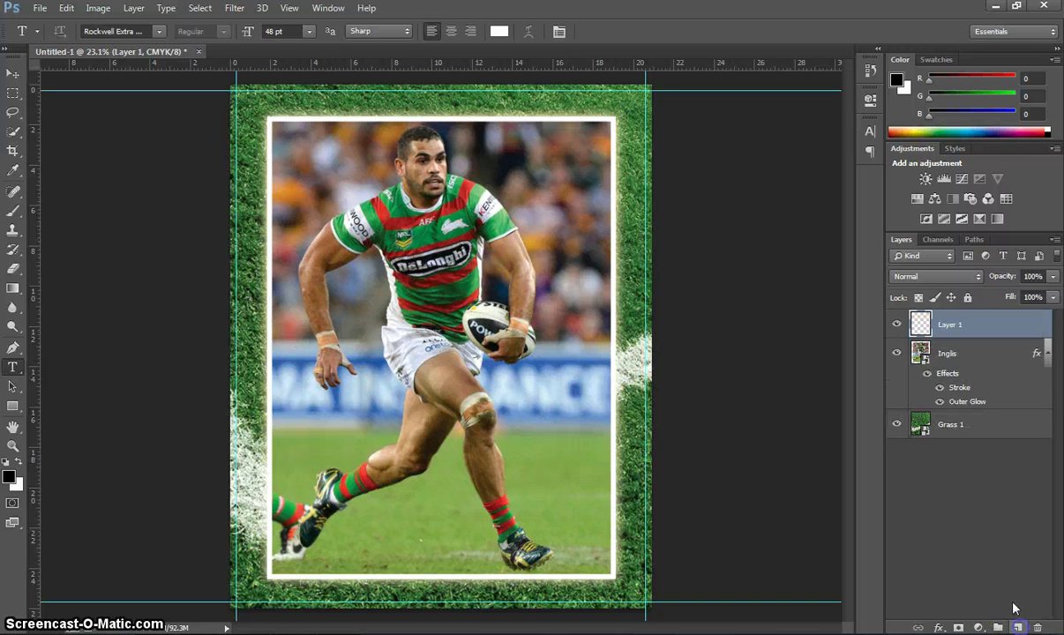
left_click(270, 127)
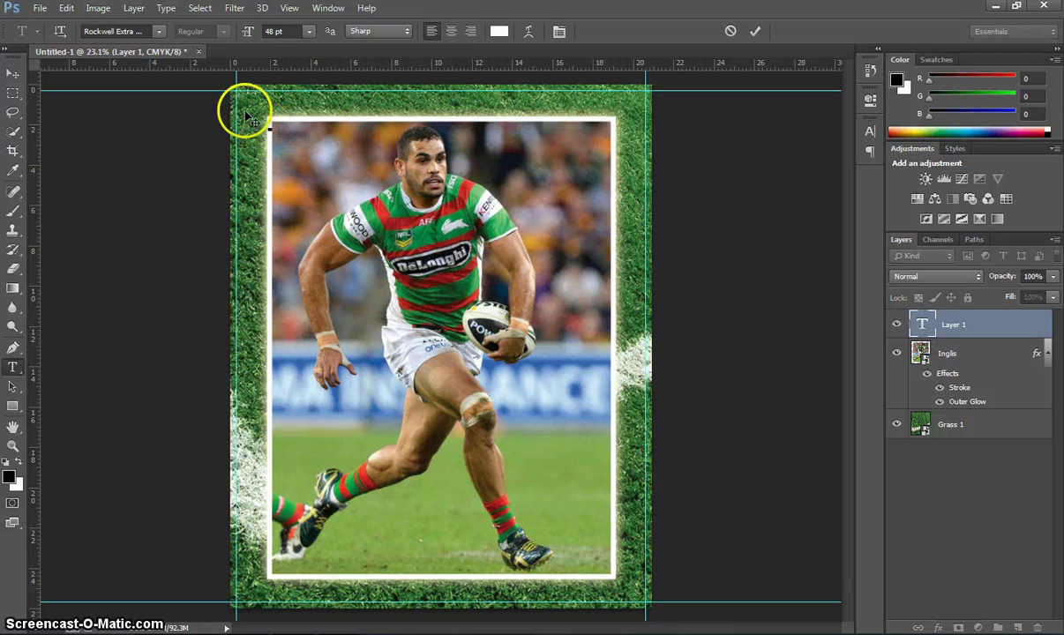
left_click(160, 31)
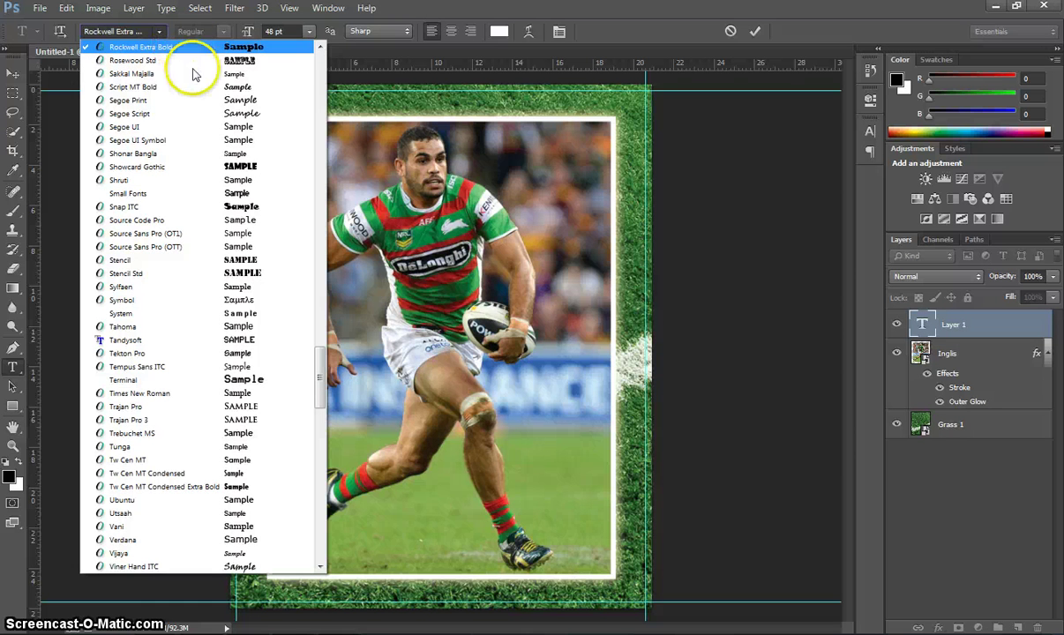
scroll(185, 53, "up", 1)
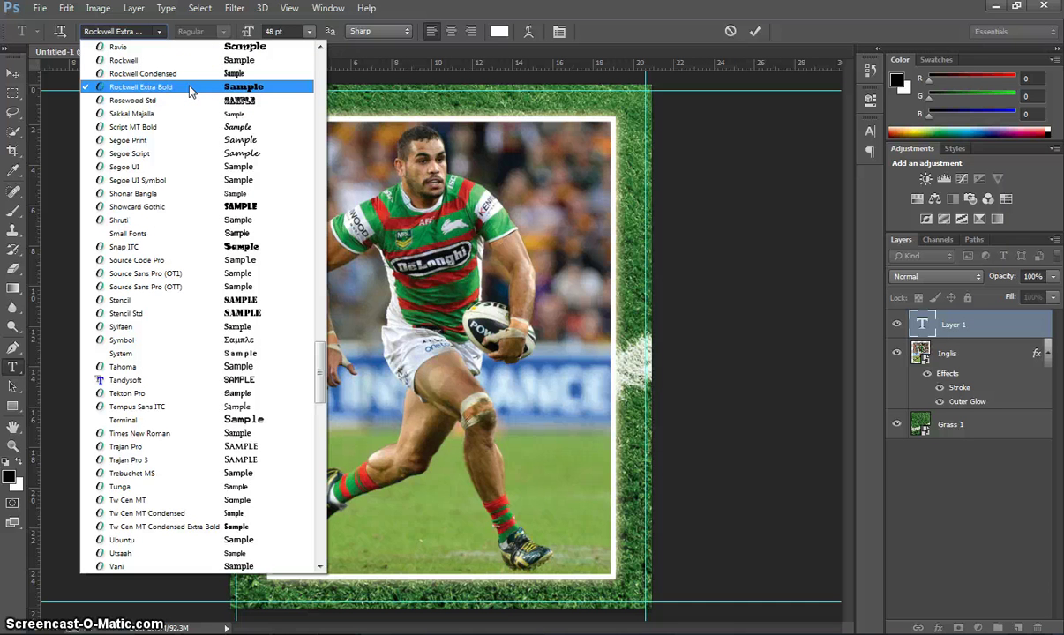
left_click(174, 89)
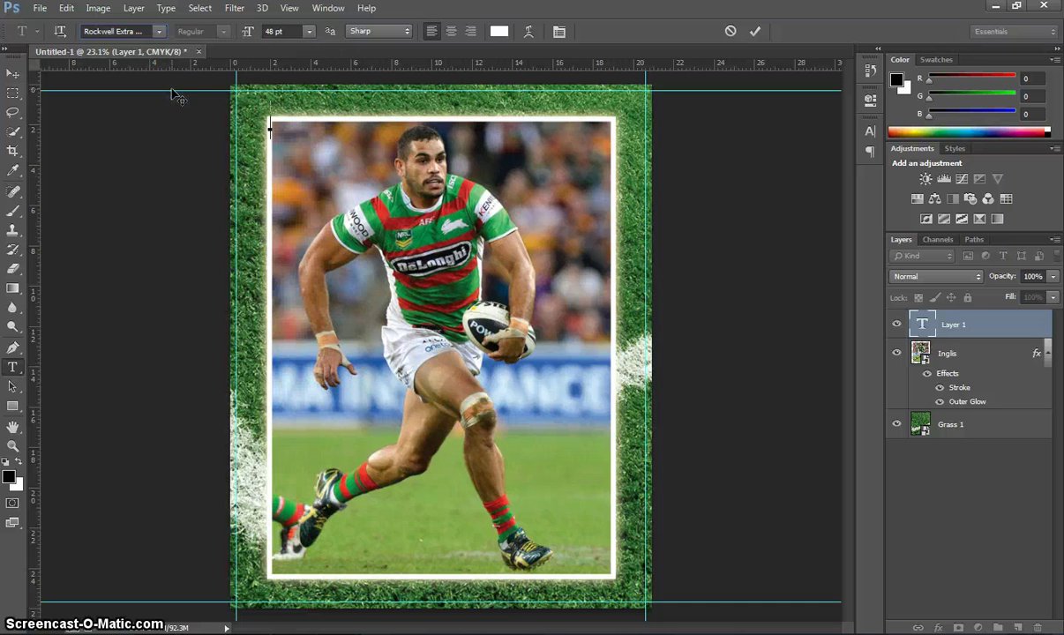
- Set the text size to 48 pt and enter the title LEAGUE ALL STARS
left_click(309, 31)
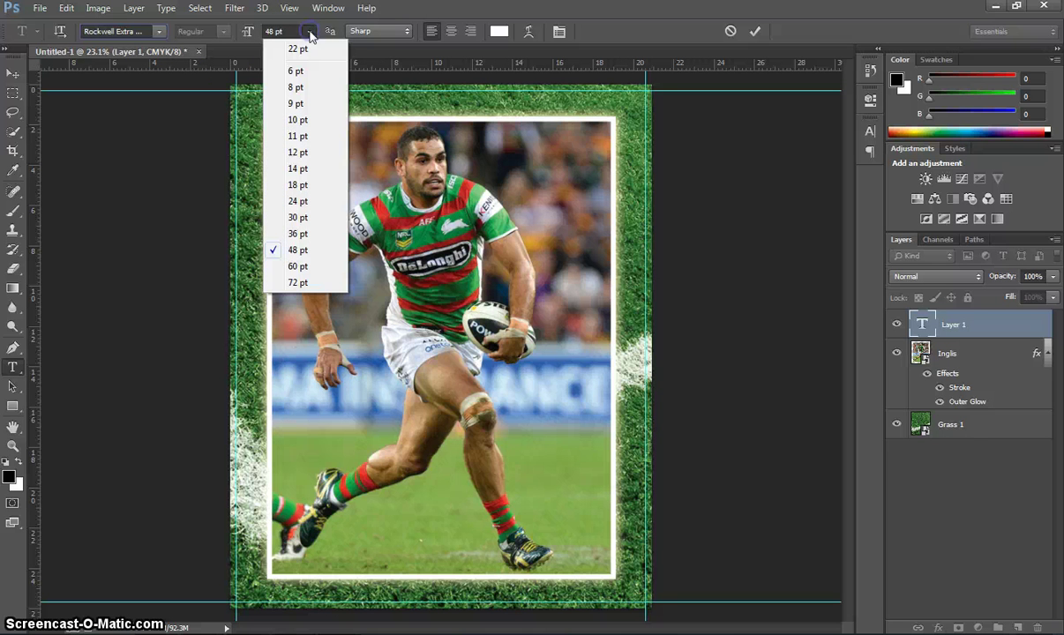
left_click(313, 252)
left_click(270, 128)
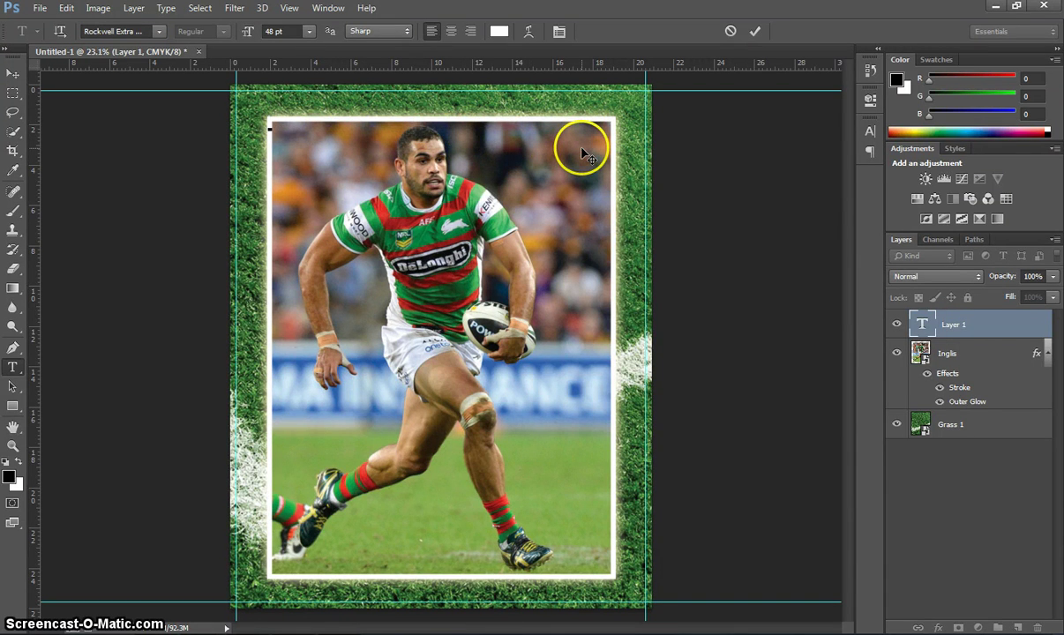
type("LEAGUE")
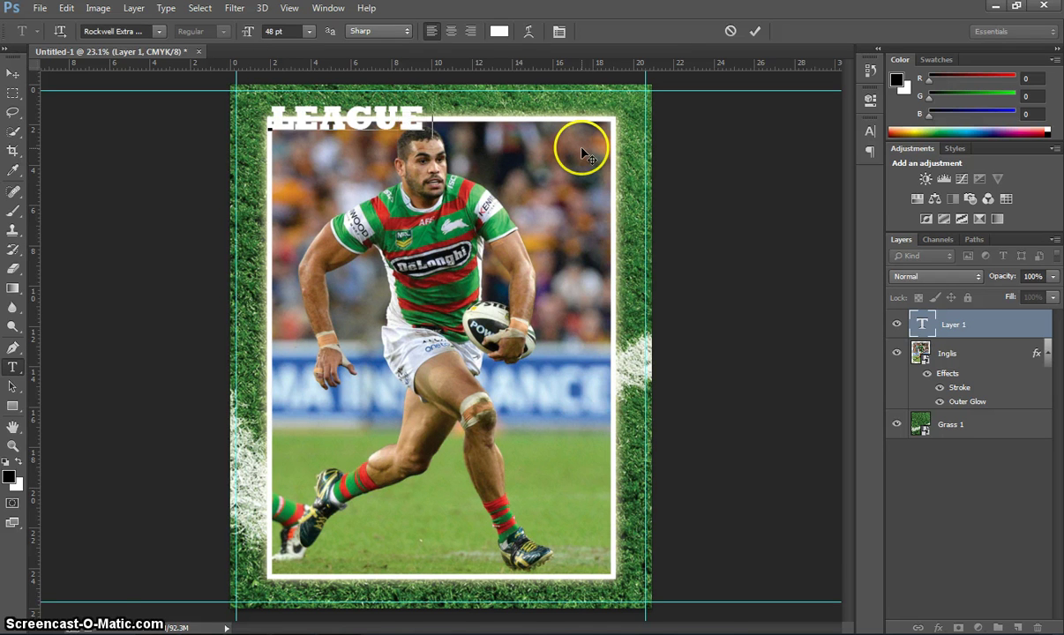
type(" ALL STARS")
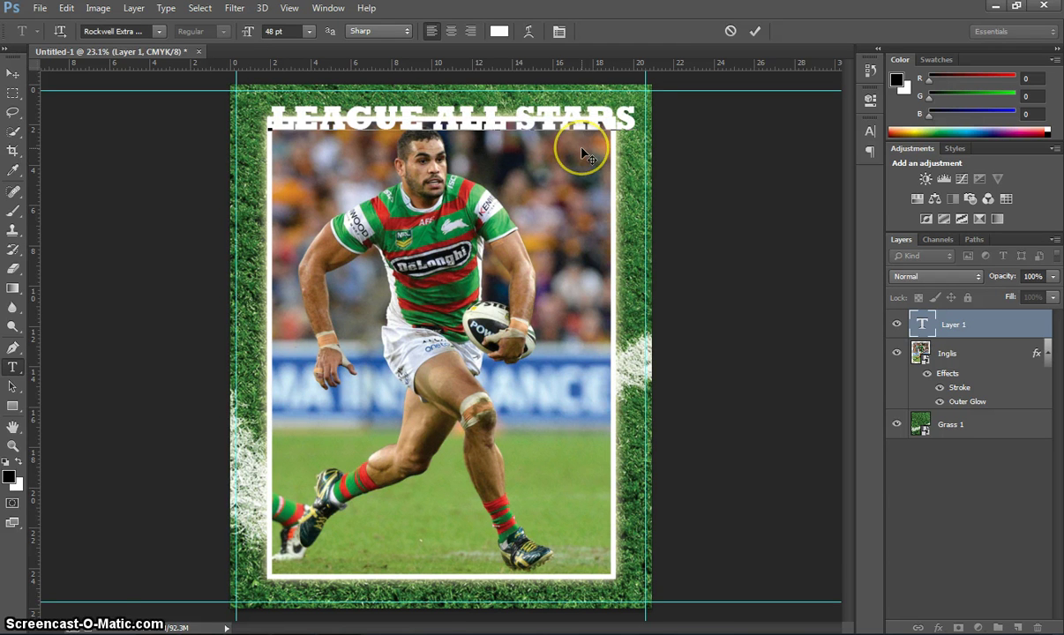
- Recolor the whole title dark red (9e2020) by sampling a red stripe on the player's jersey
triple_click(275, 116)
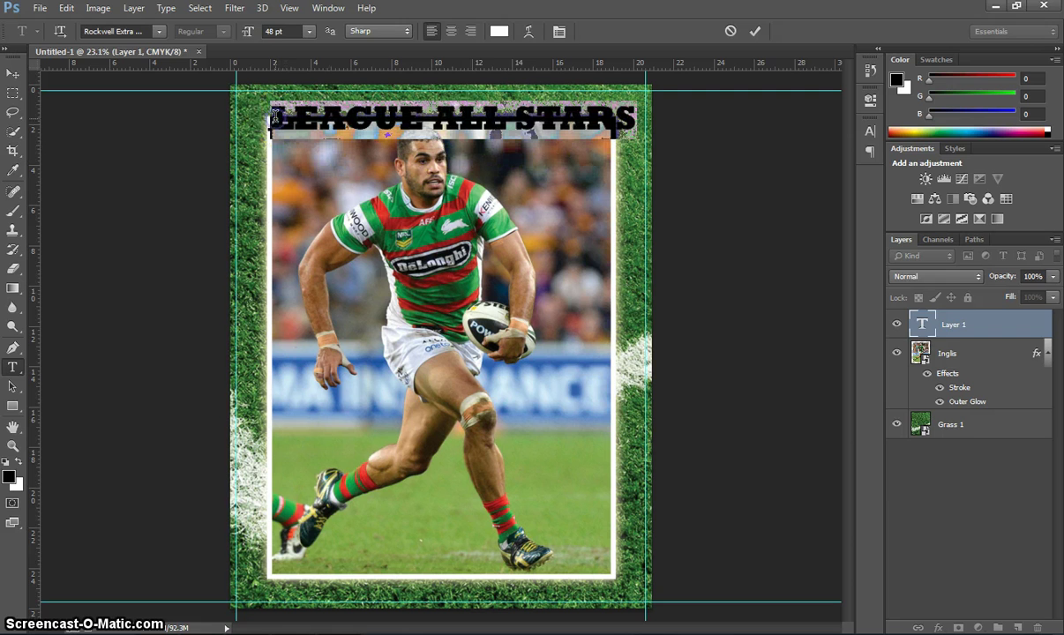
left_click(499, 32)
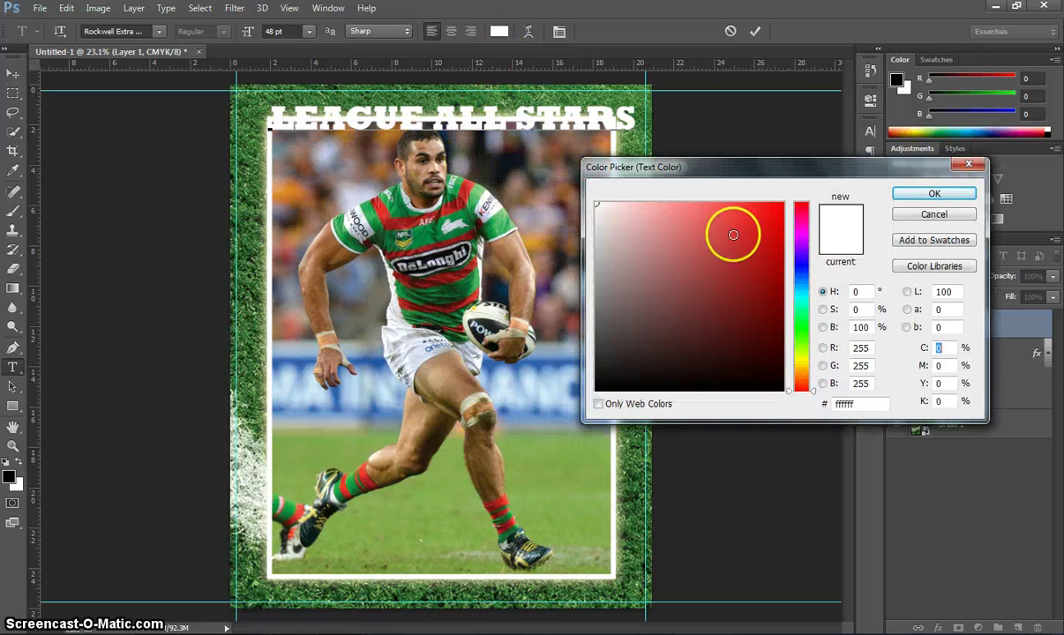
left_click(770, 224)
left_click_drag(769, 224, 773, 229)
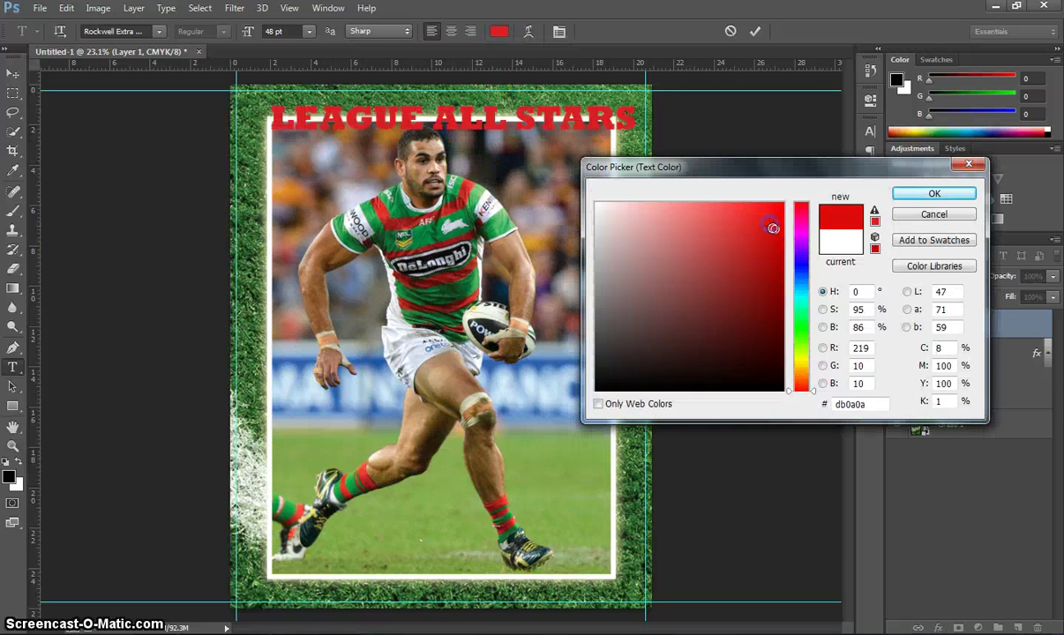
left_click(457, 204)
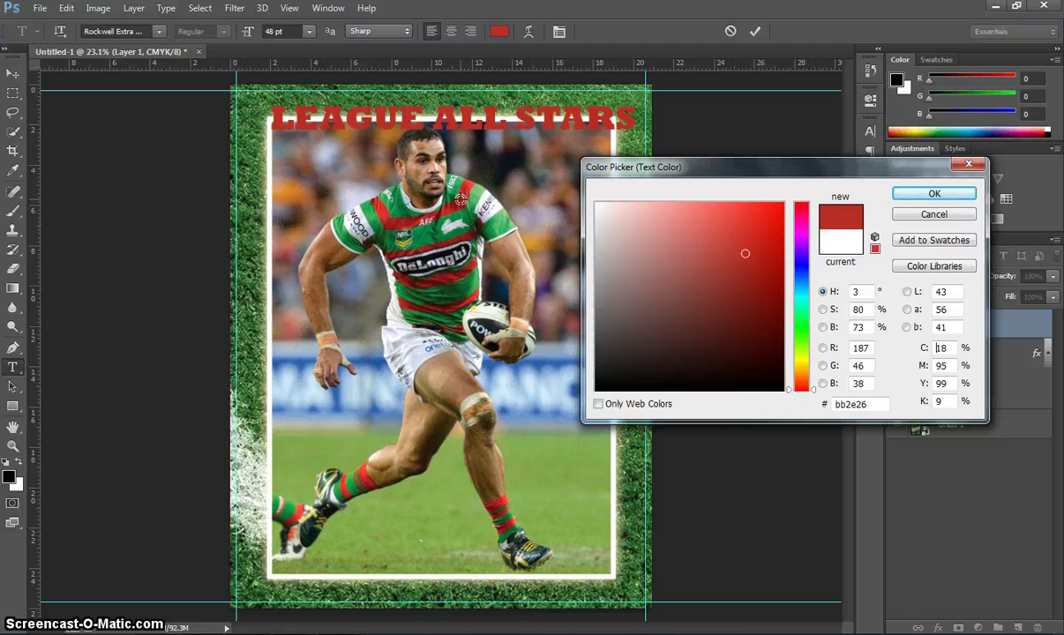
left_click(461, 200)
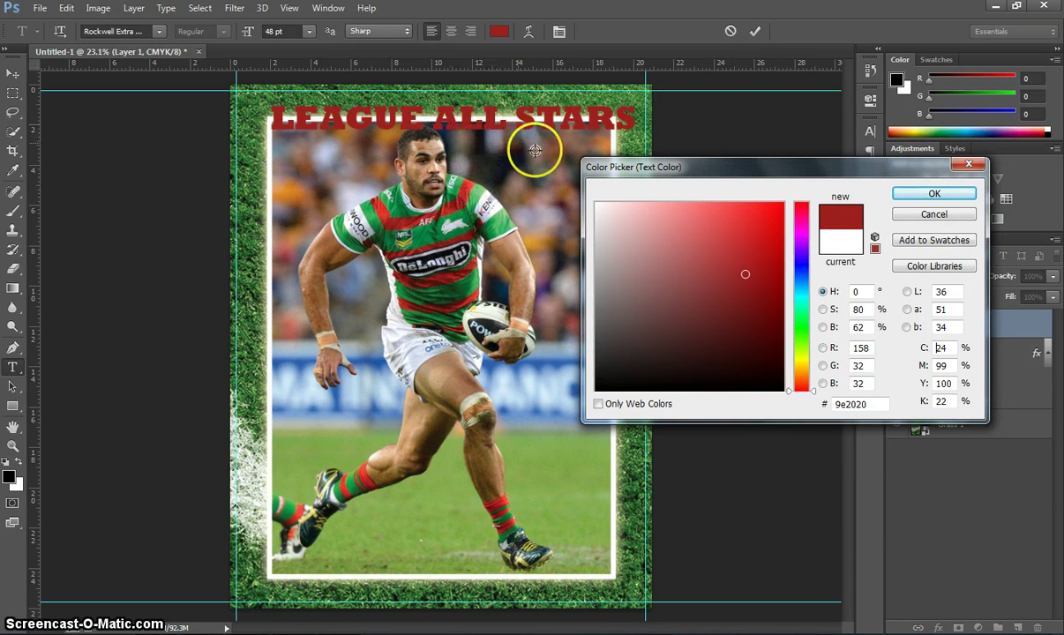
left_click(920, 196)
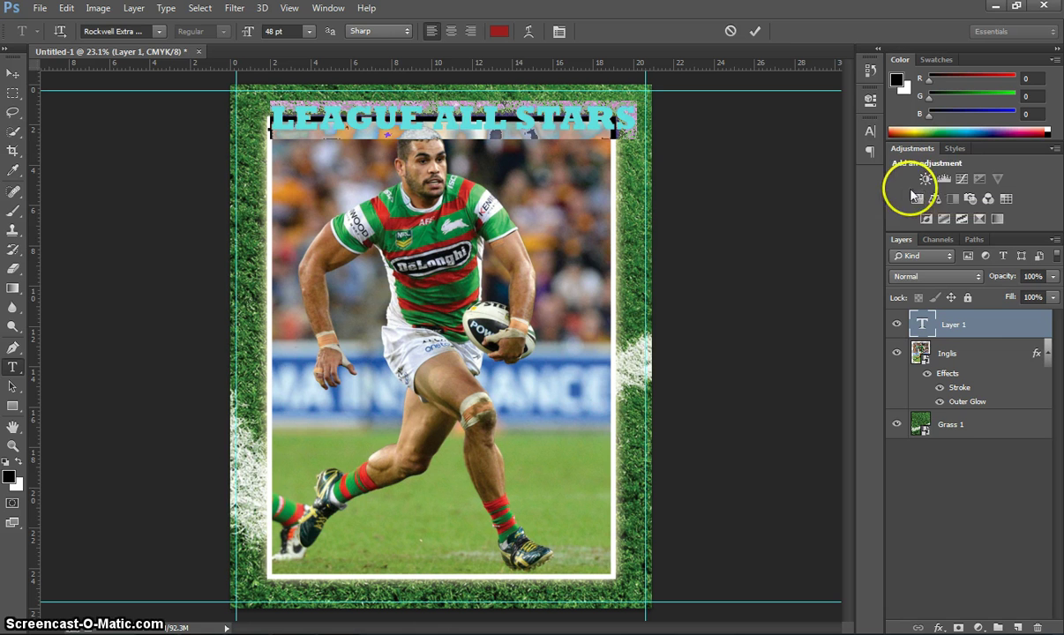
- Commit the title text and shift it slightly left to center it over the photo's upper edge
left_click(757, 32)
left_click(13, 73)
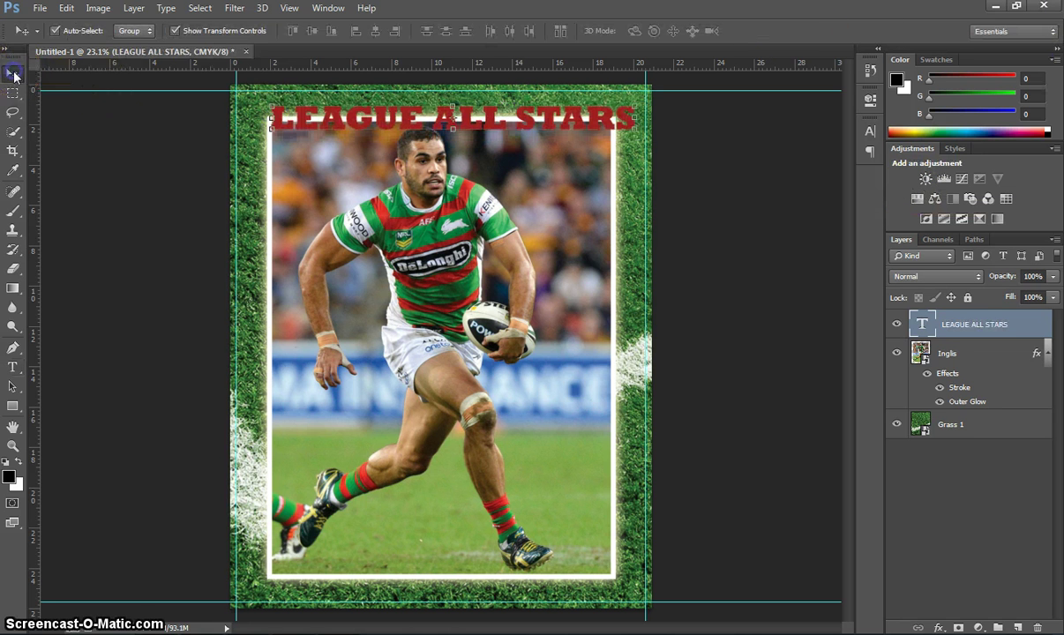
left_click_drag(349, 124, 338, 124)
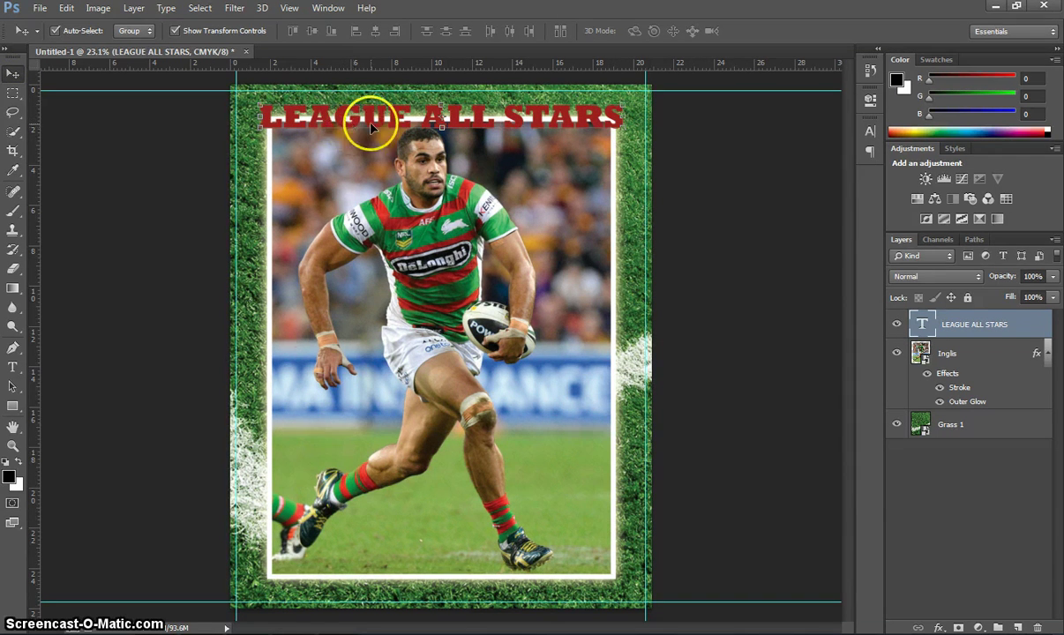
- Open the character settings for the title and go to its letter tracking value
left_click(328, 9)
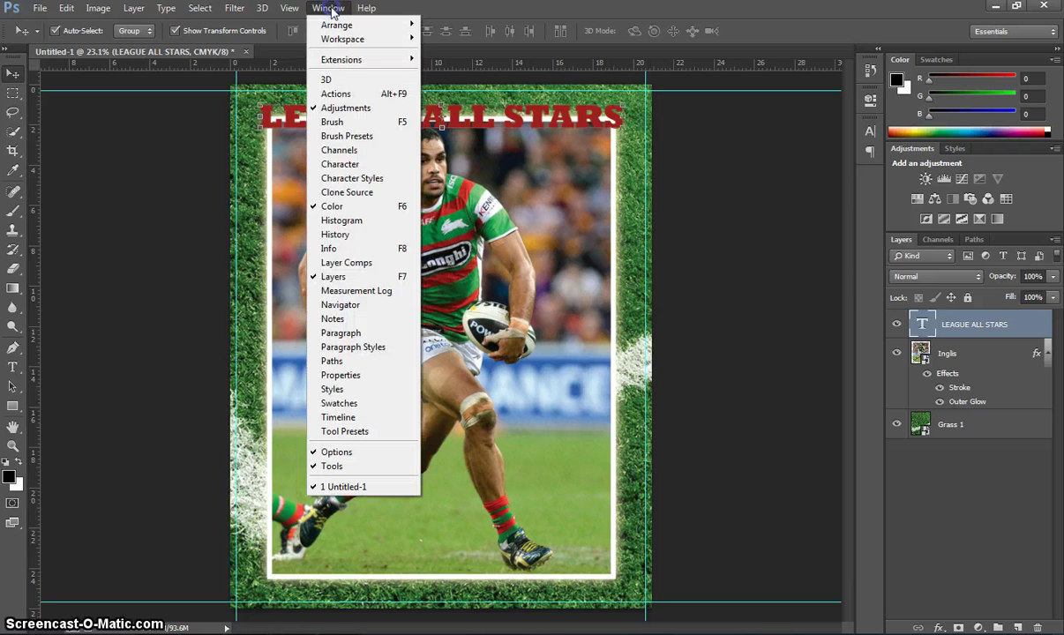
left_click(381, 168)
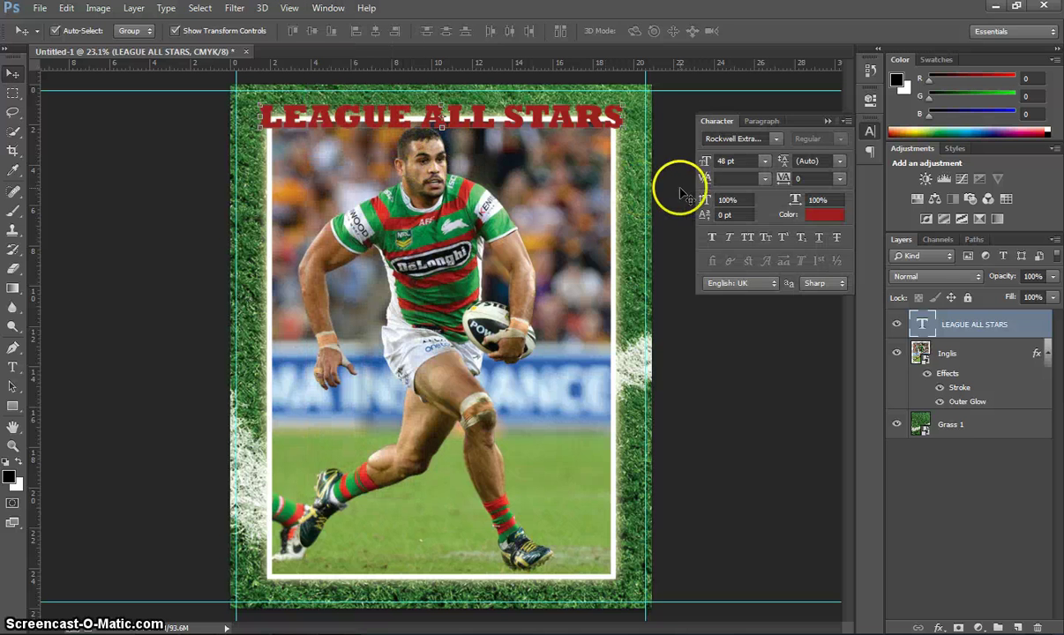
left_click(826, 180)
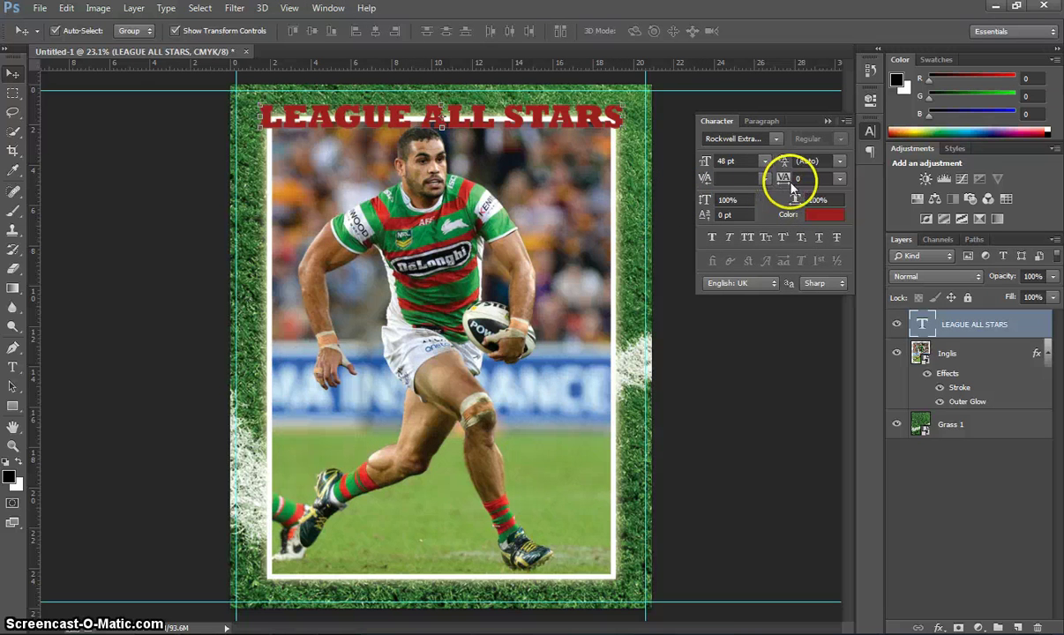
type("0")
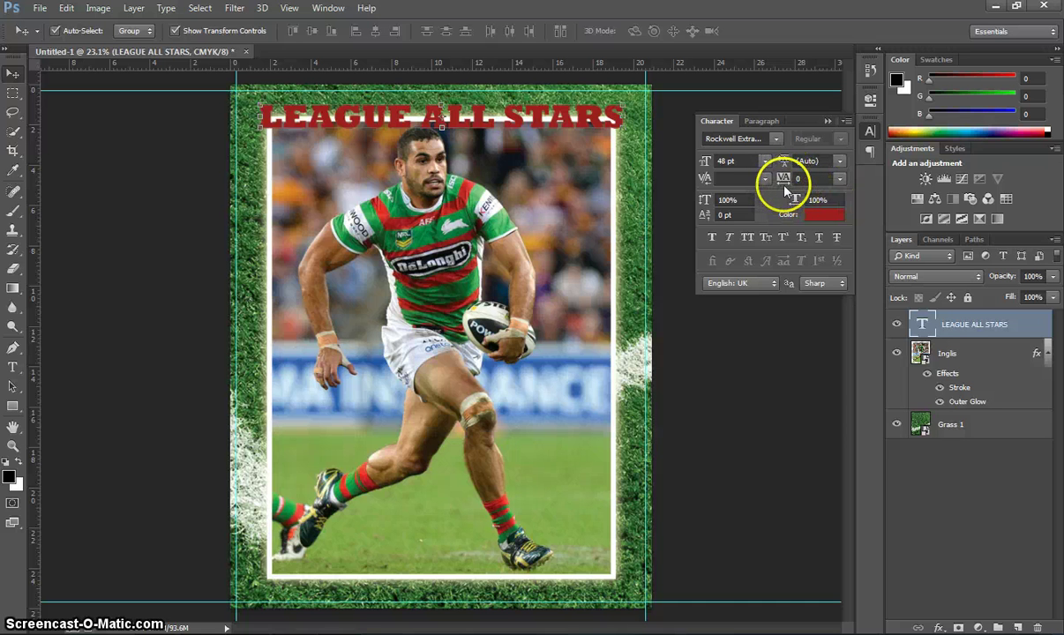
- Try letter tracking of -50 and 50 on the title, and reset it to 0
left_click(839, 179)
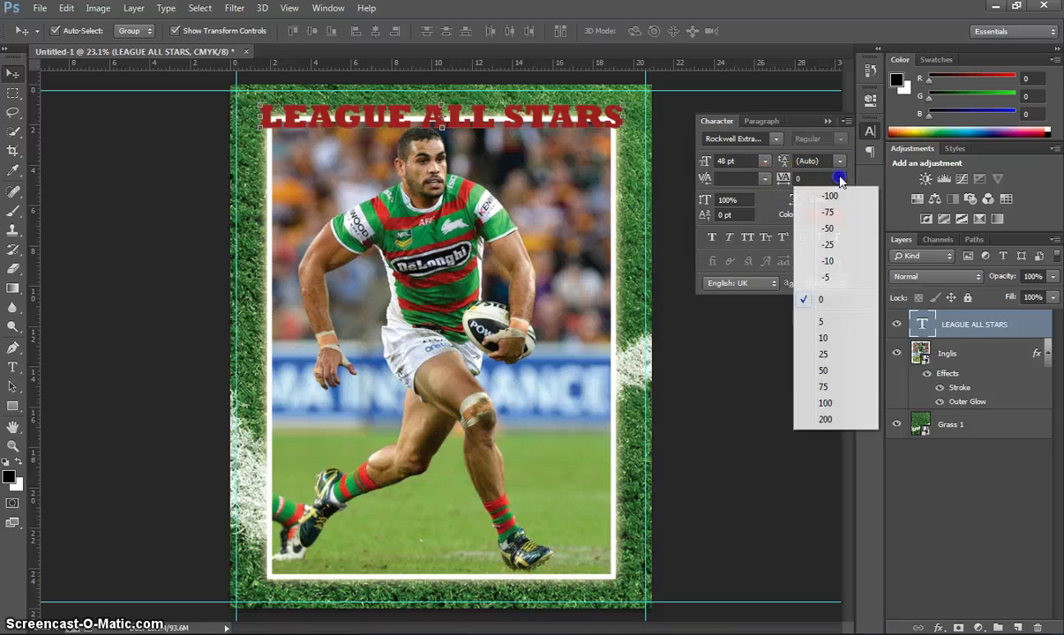
left_click(833, 229)
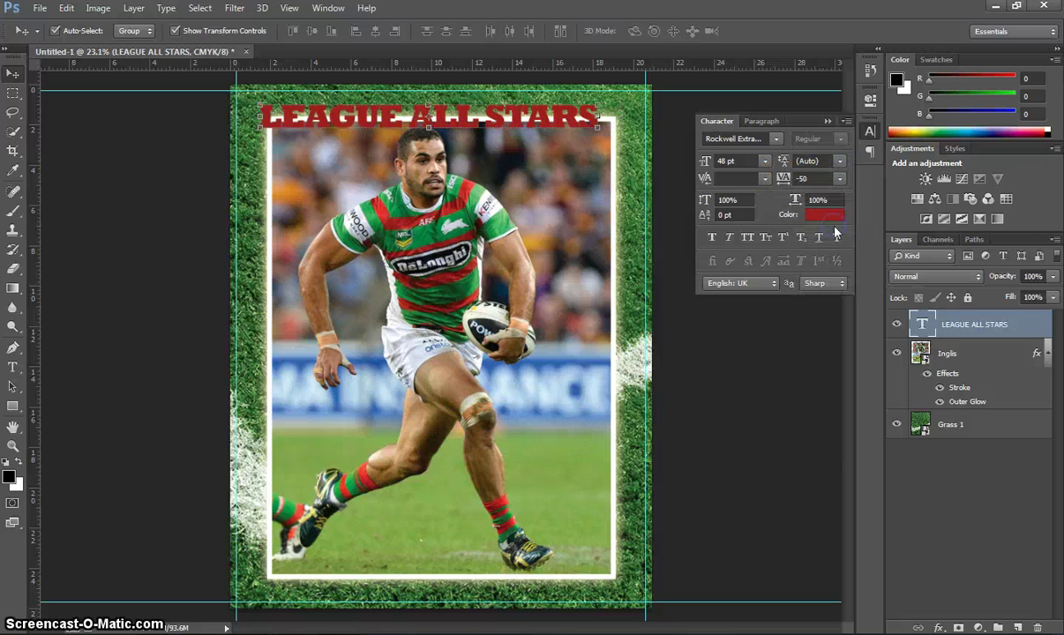
left_click(840, 179)
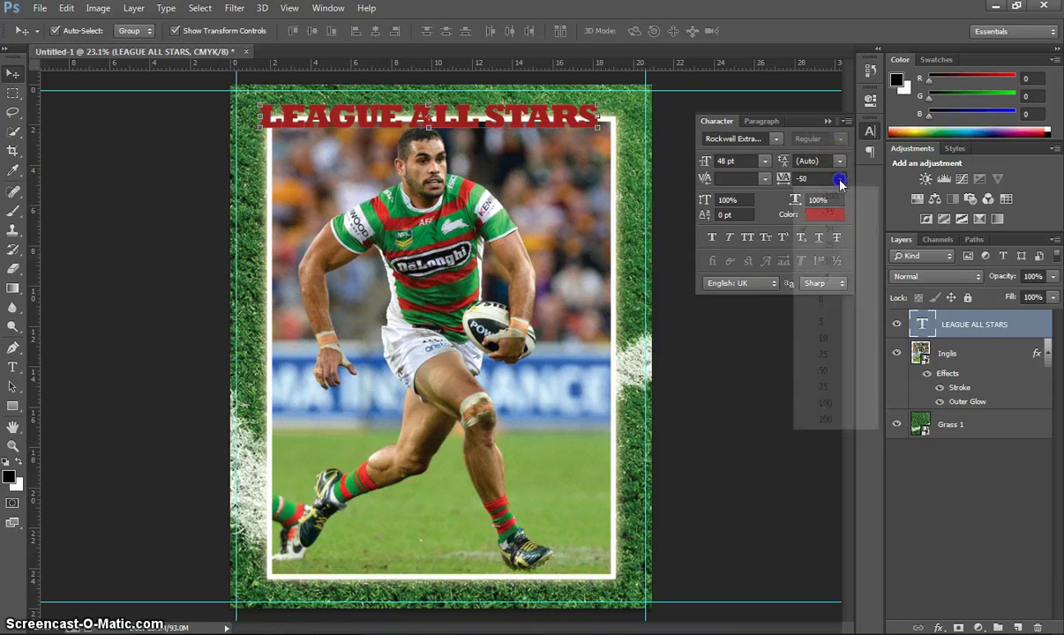
left_click(833, 371)
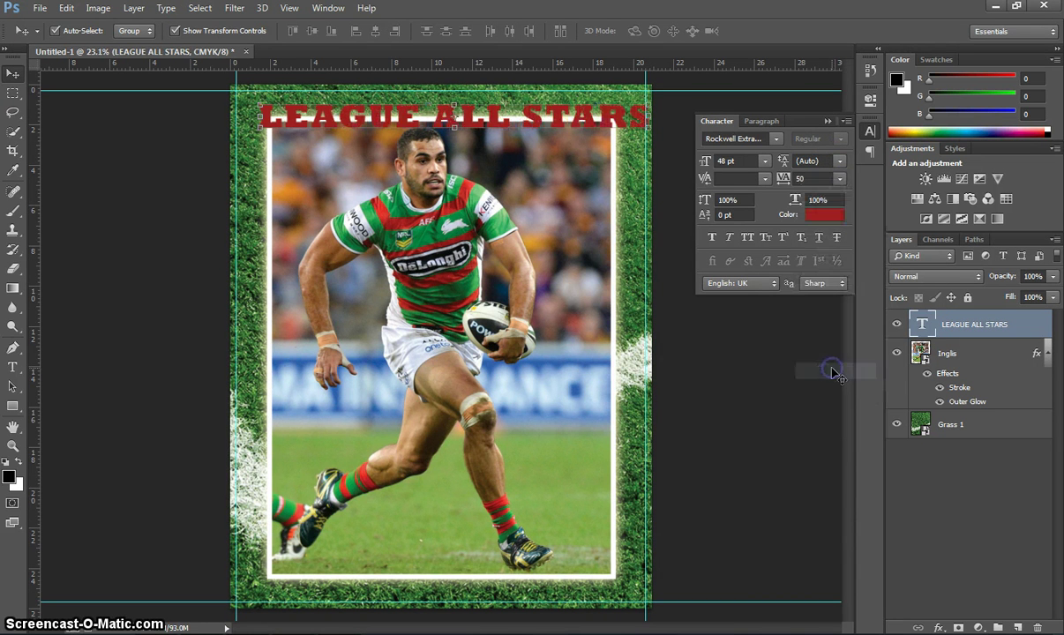
left_click(839, 178)
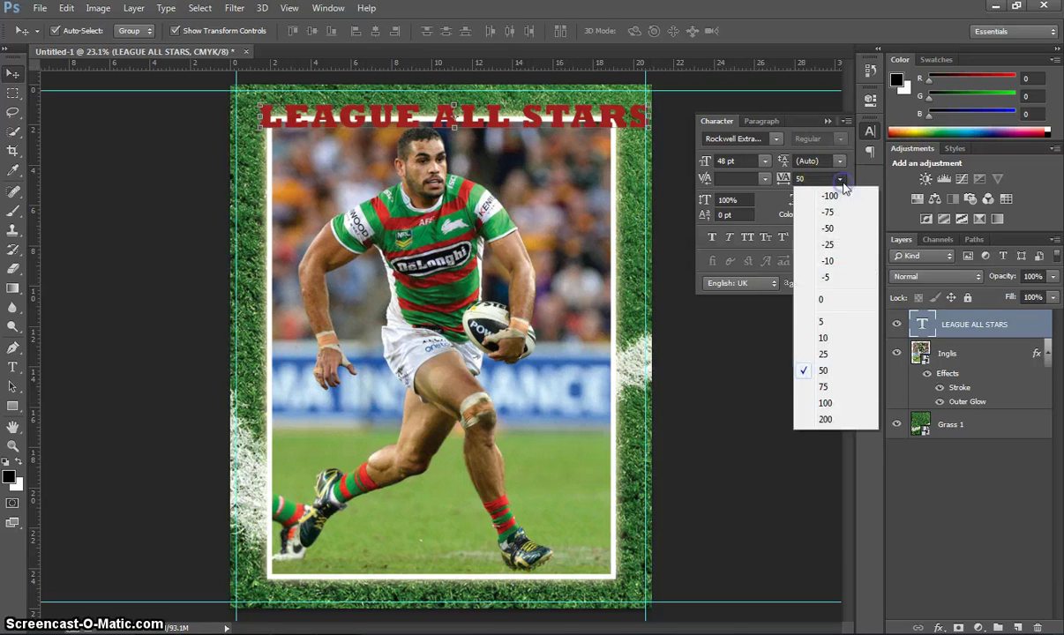
left_click(821, 296)
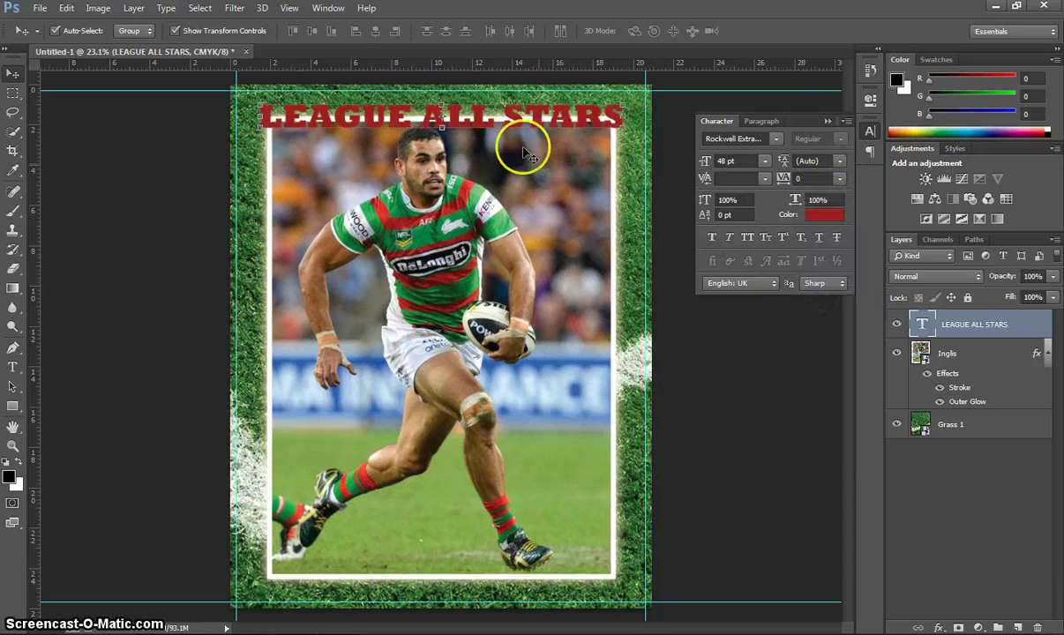
- Set the title's letter tracking to 5 and close the character settings
left_click(840, 178)
left_click(824, 322)
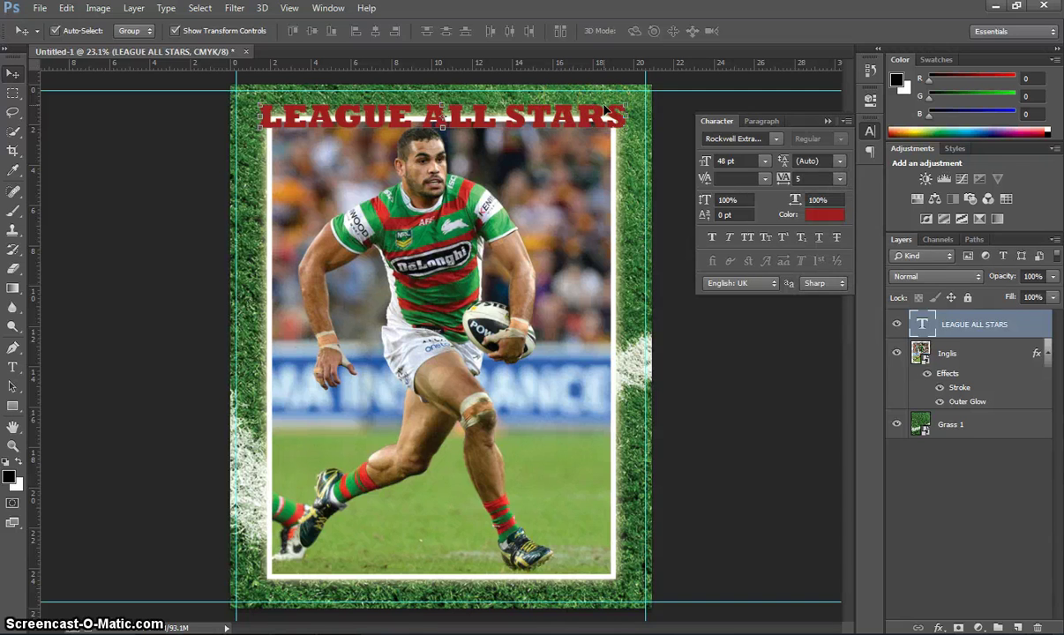
left_click(828, 122)
left_click(595, 134)
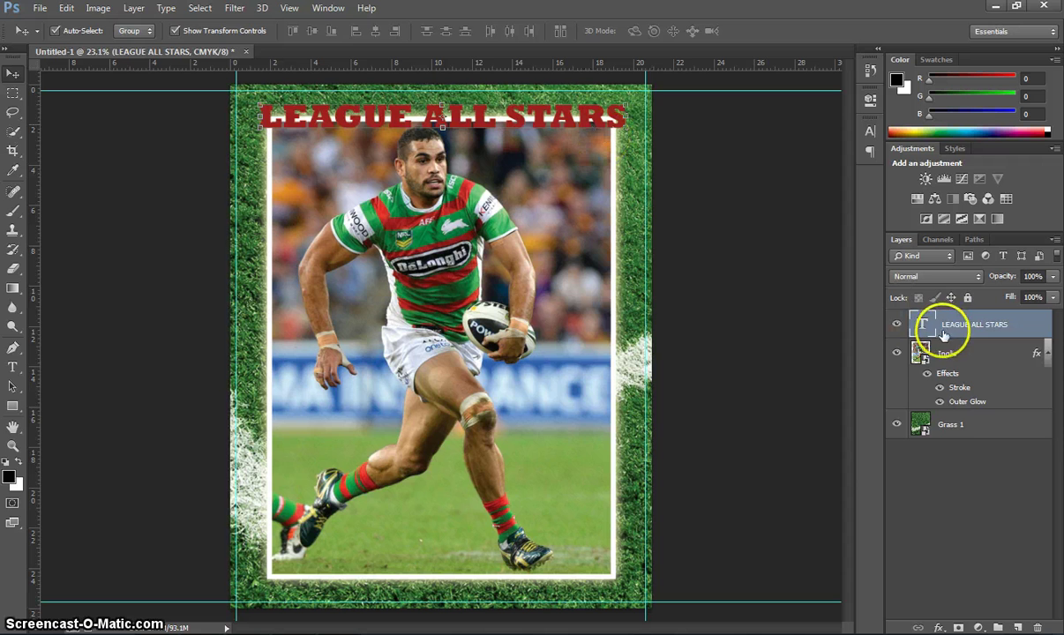
- Add a Stroke layer style to the title text and set the stroke color to white (ffffff)
right_click(978, 329)
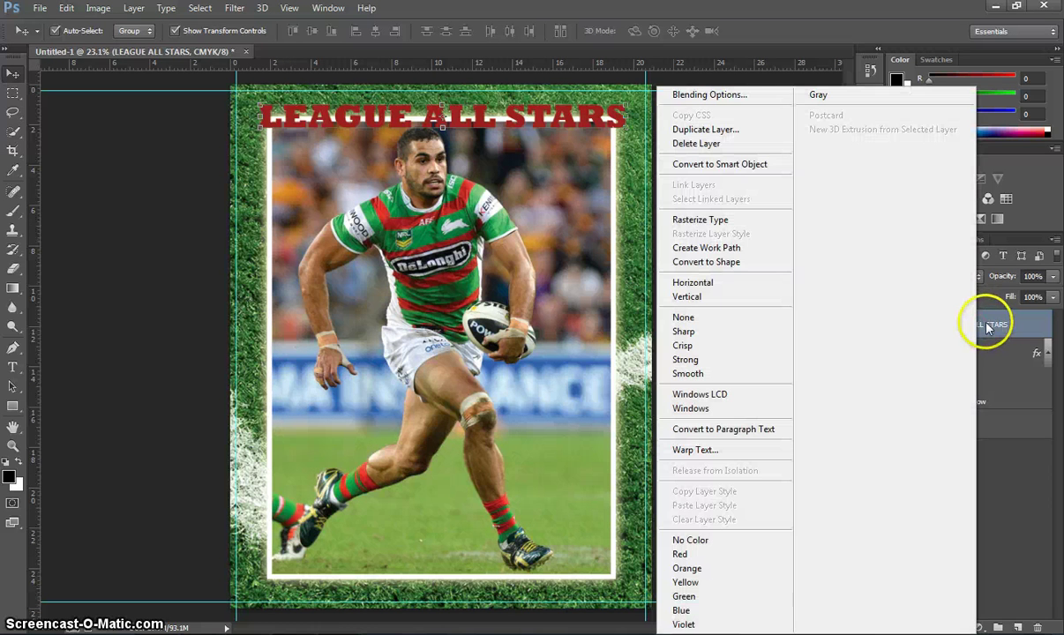
left_click(742, 102)
left_click_drag(648, 41, 791, 185)
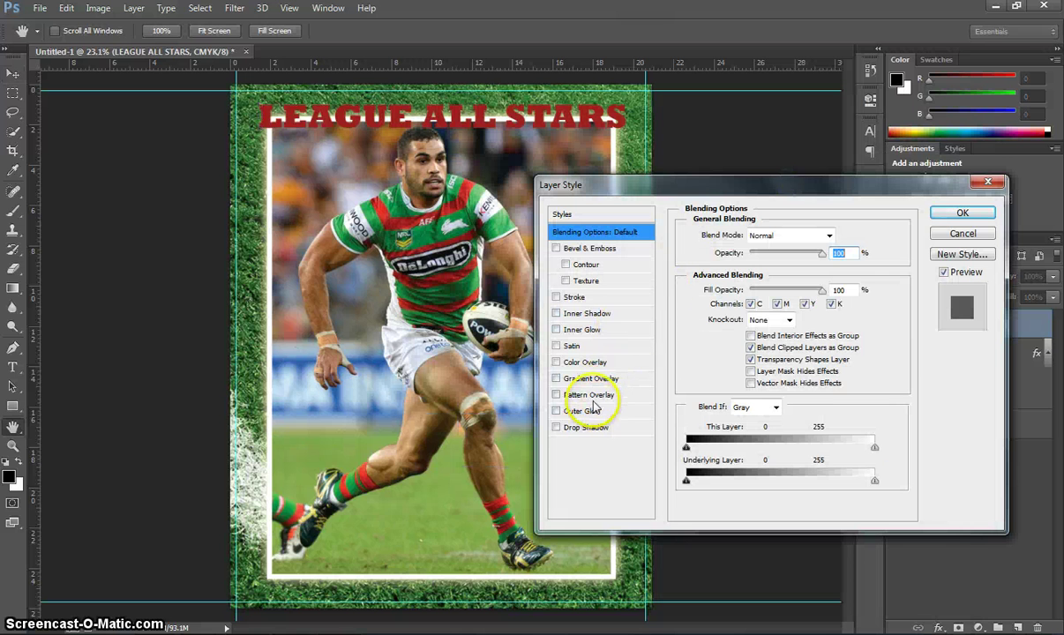
left_click(575, 299)
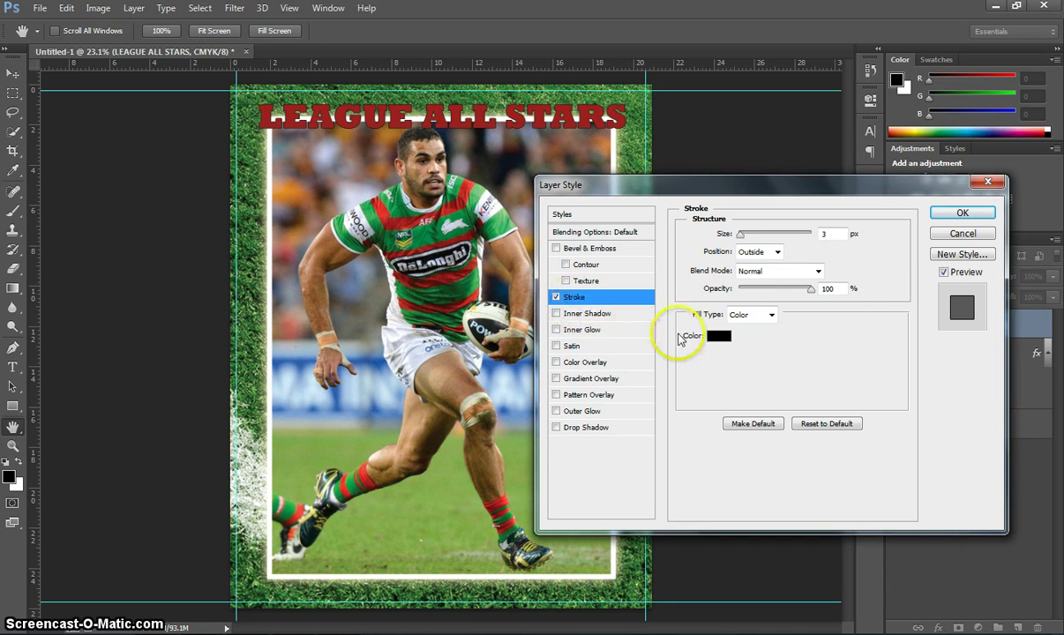
left_click(722, 338)
left_click_drag(649, 238, 596, 205)
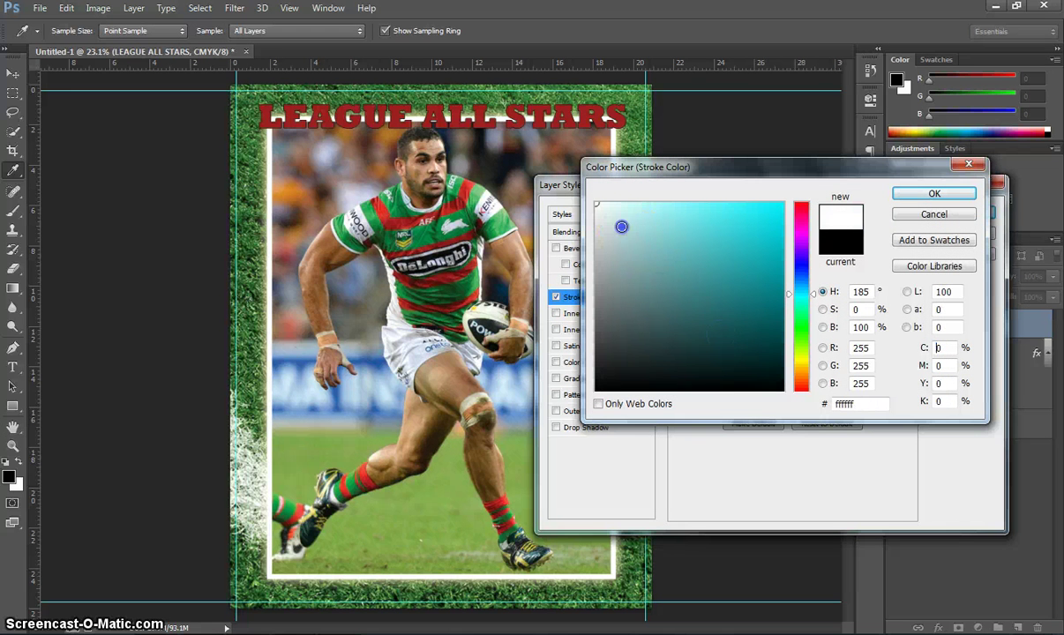
left_click(913, 195)
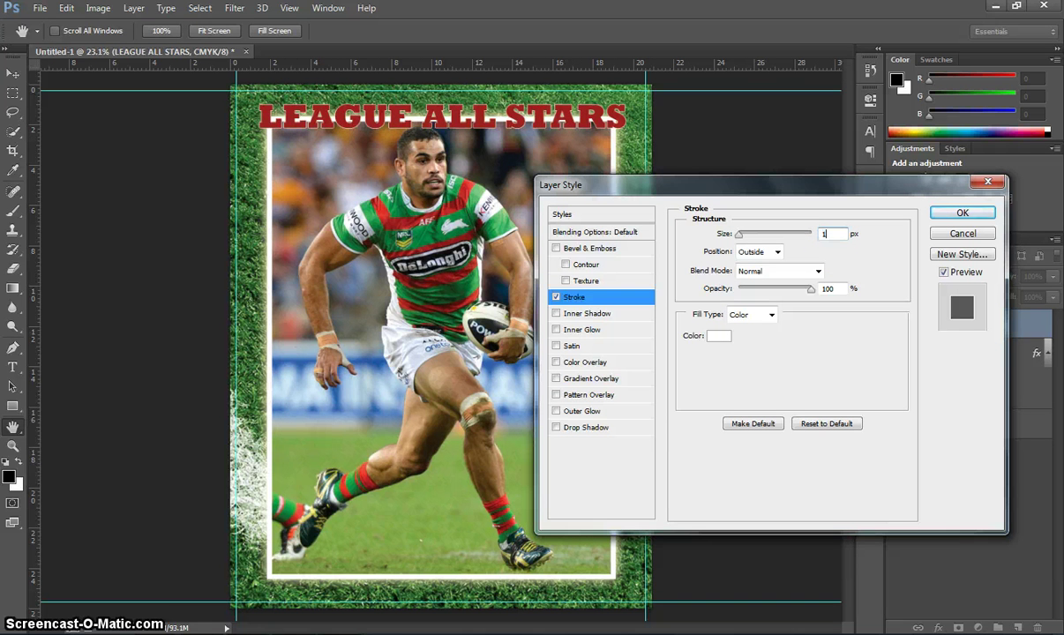
- Set the title's white stroke size to 15 px, apply it, and convert the title layer to a smart object
type("5")
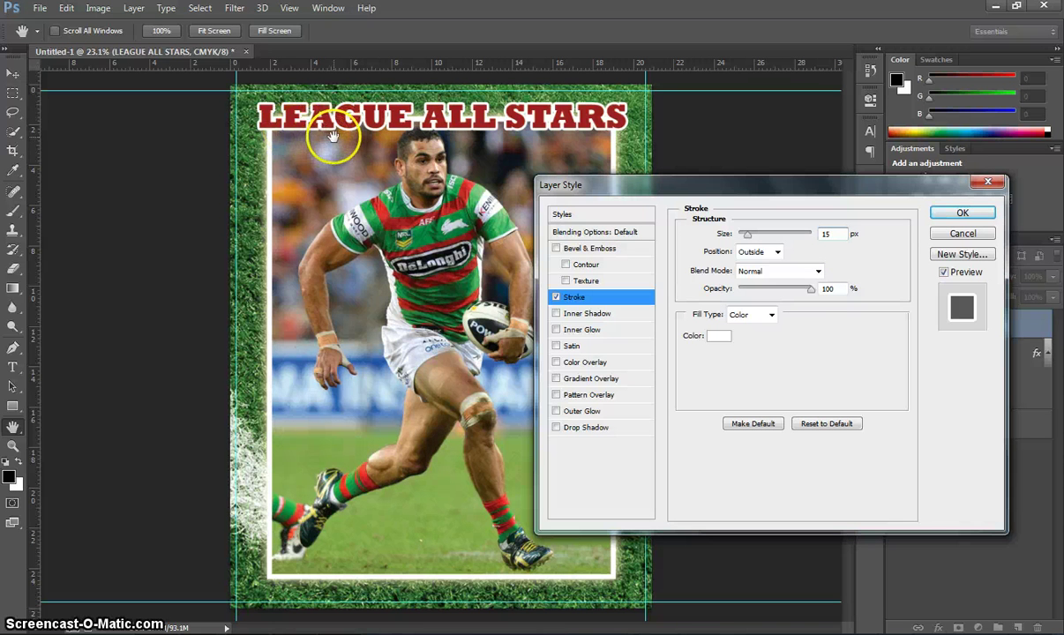
left_click(955, 214)
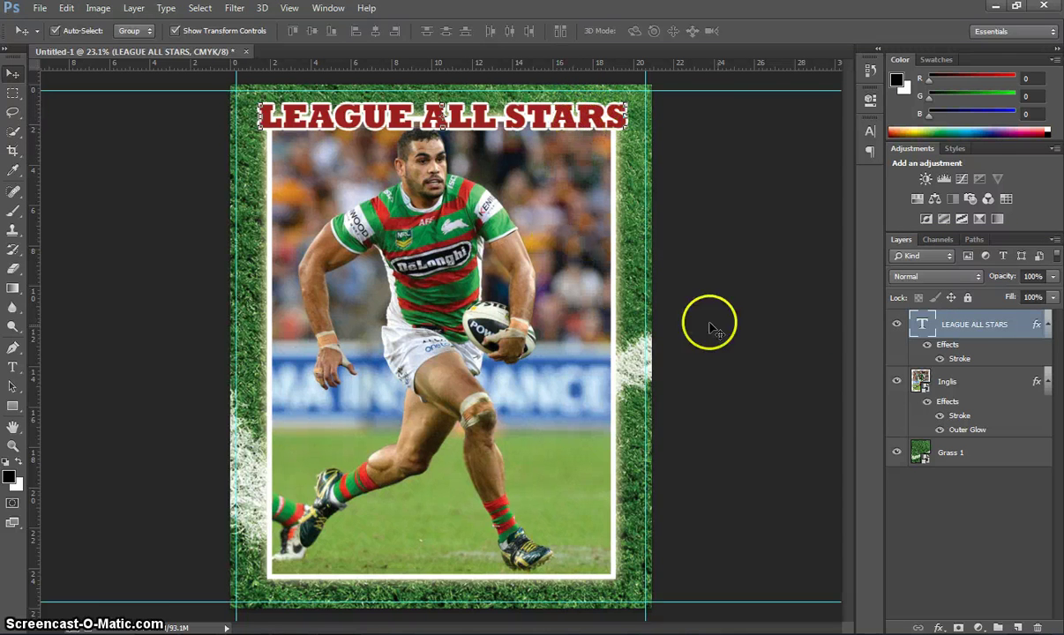
right_click(979, 328)
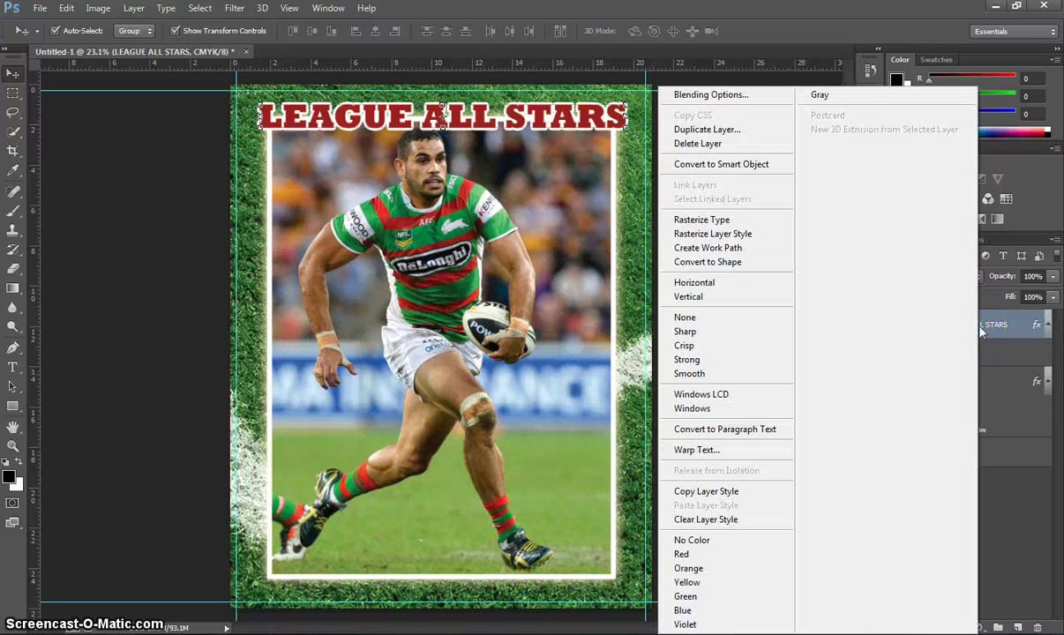
left_click(771, 168)
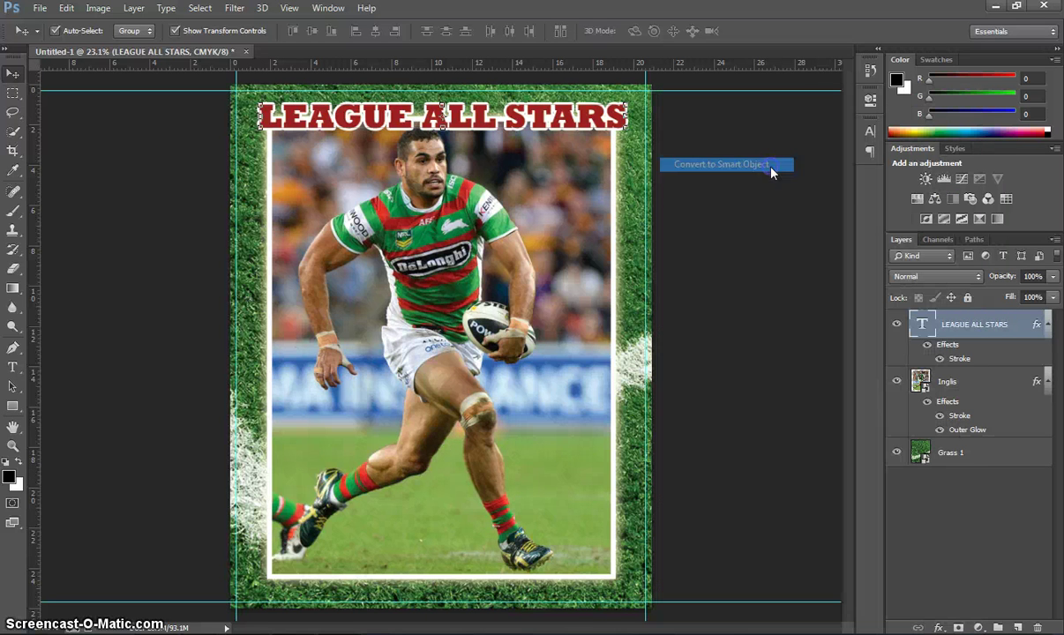
- Add a new Stroke layer style to the title smart object, sampling its color from the red title lettering (9e2020)
right_click(965, 326)
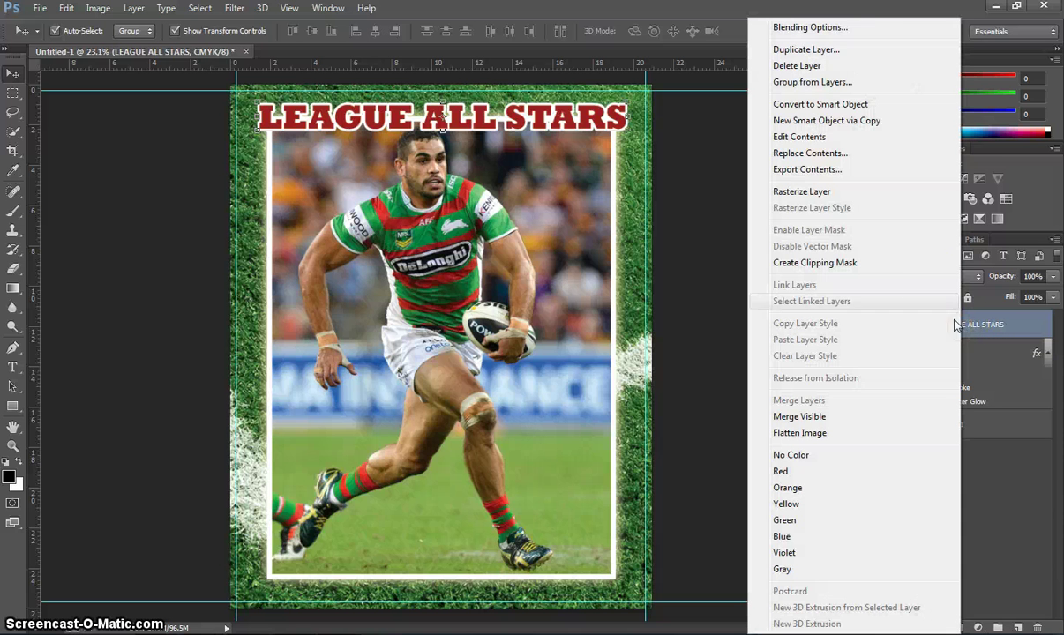
left_click(845, 27)
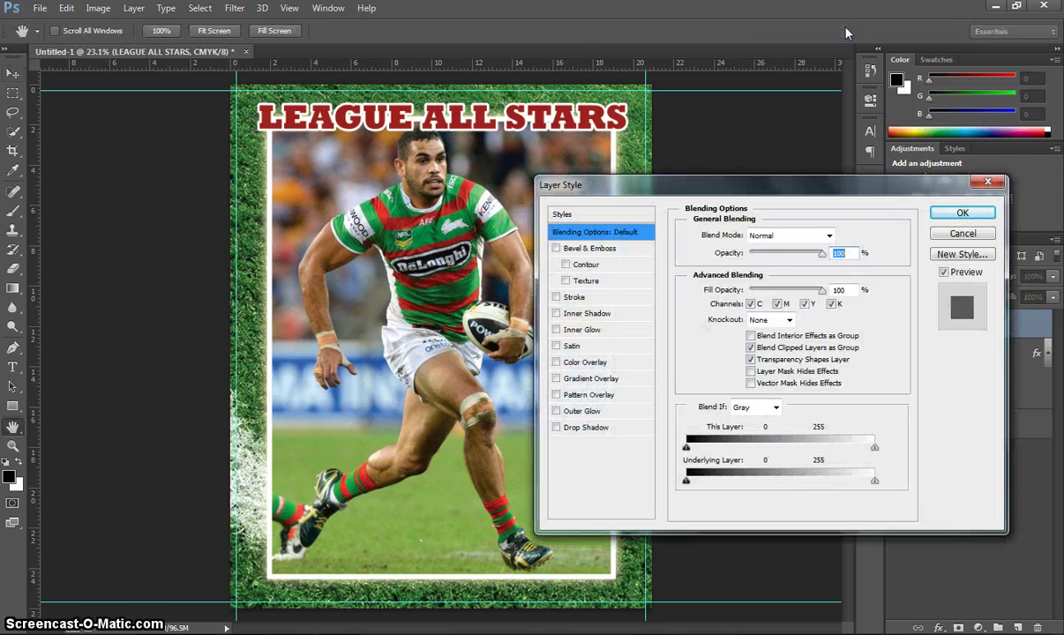
left_click(589, 300)
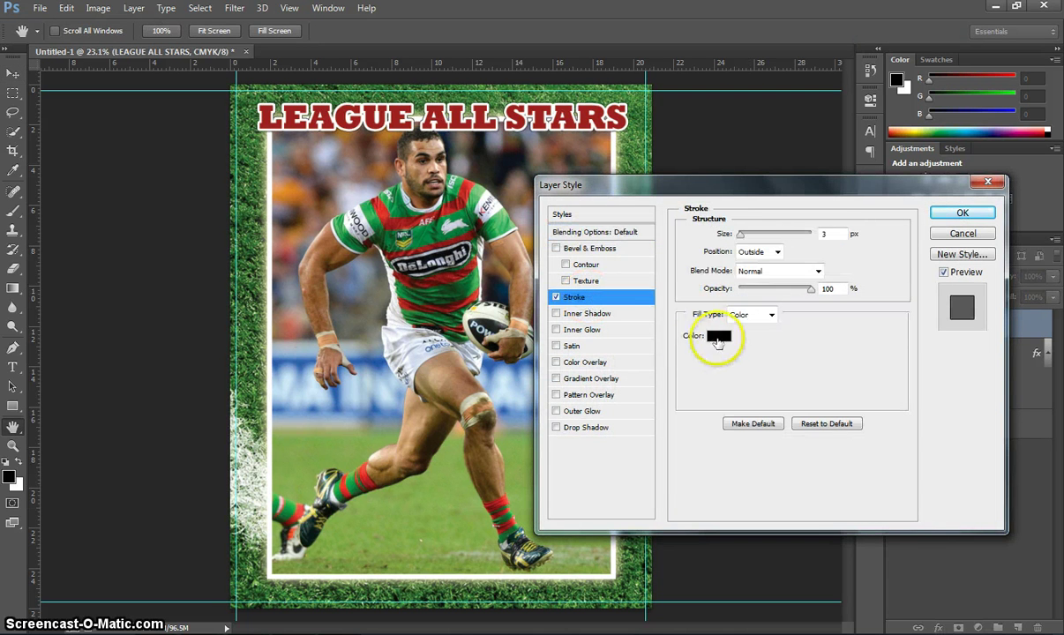
left_click(718, 336)
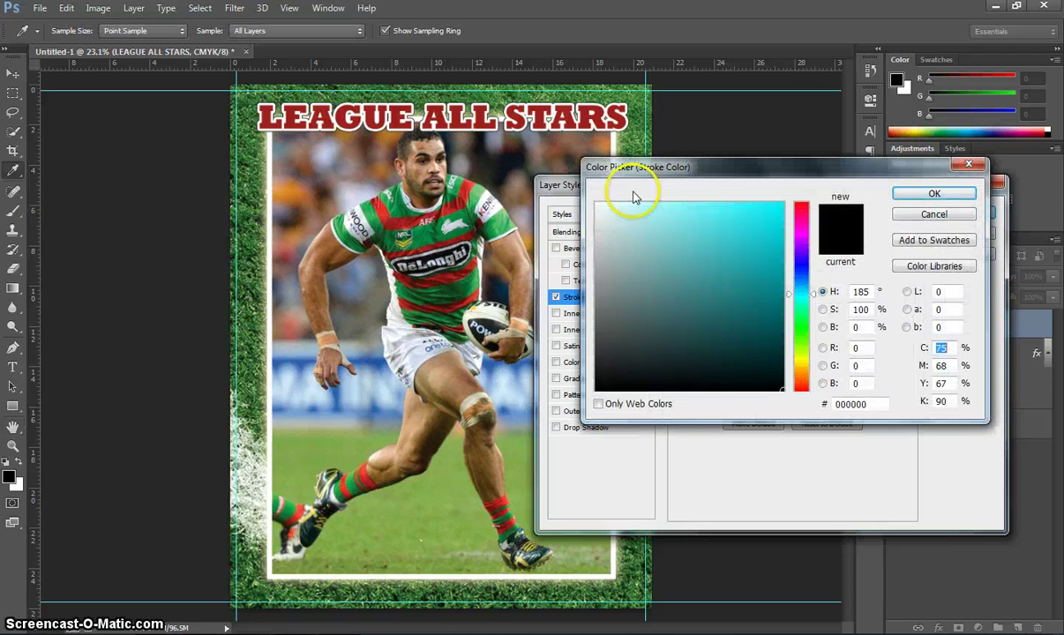
left_click(584, 122)
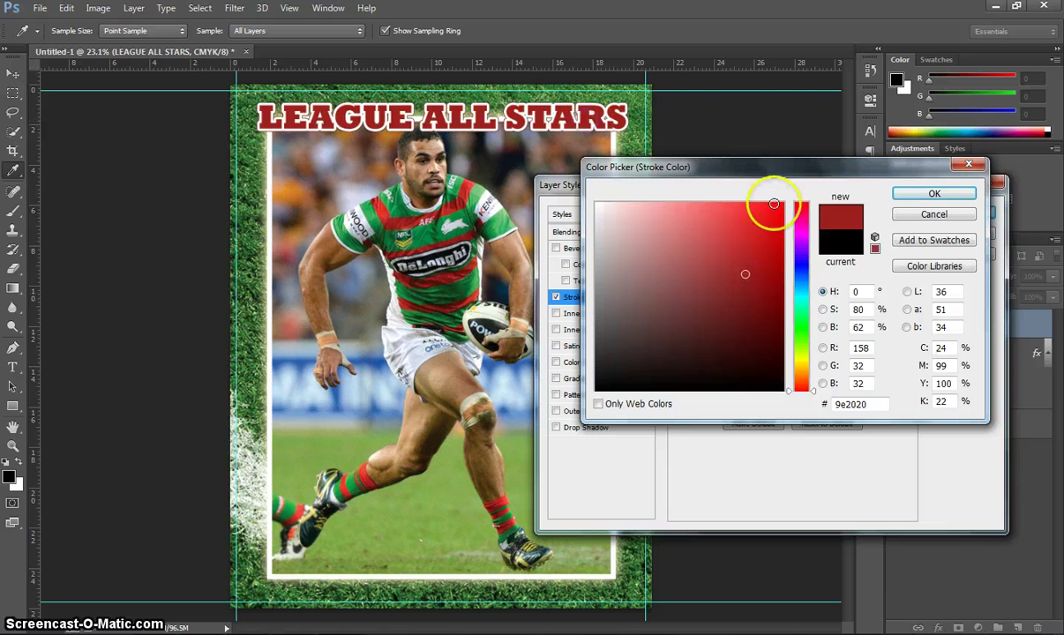
left_click(933, 192)
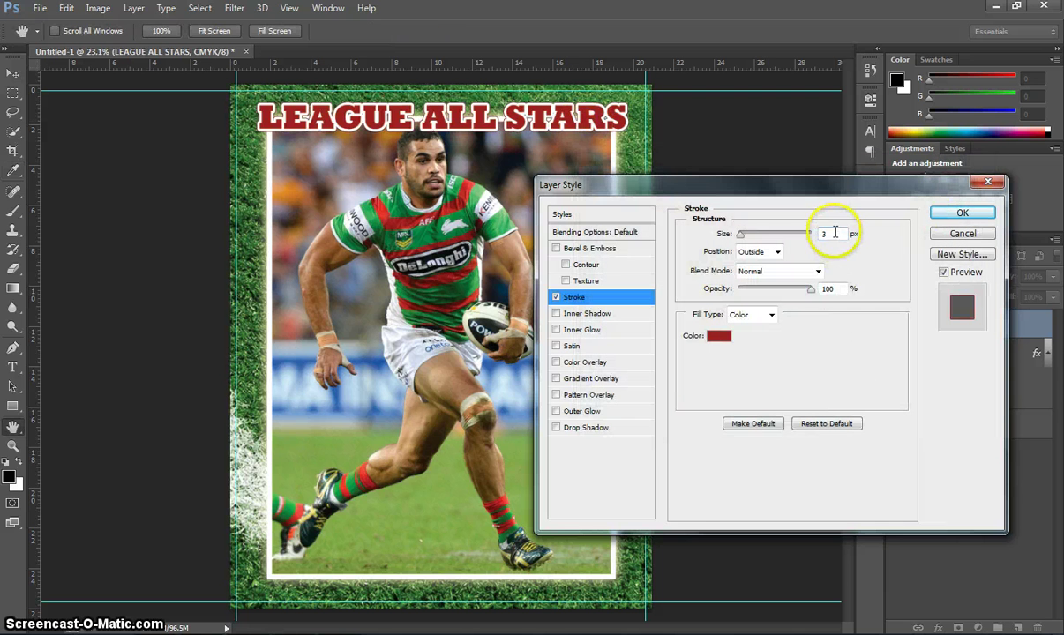
- Set the title's red outer stroke size to 5 px and apply the layer style
left_click(850, 232)
left_click_drag(836, 232, 799, 231)
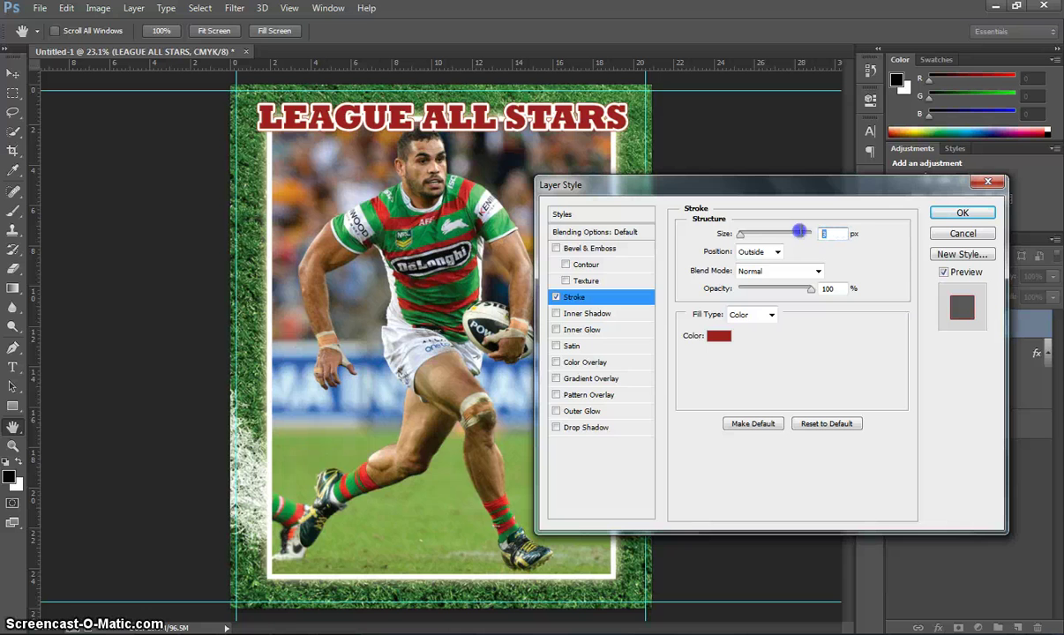
type("5")
left_click(850, 232)
left_click(957, 213)
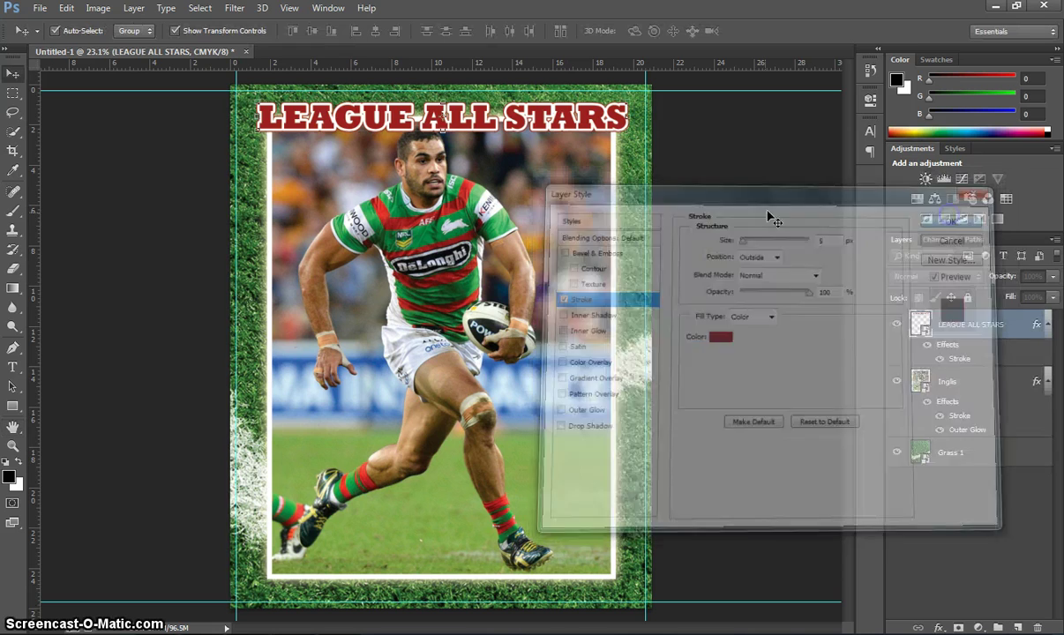
- Examine the title's double outline up close, deselect the title layer, and view the whole card
key("ctrl+plus")
key("ctrl+plus")
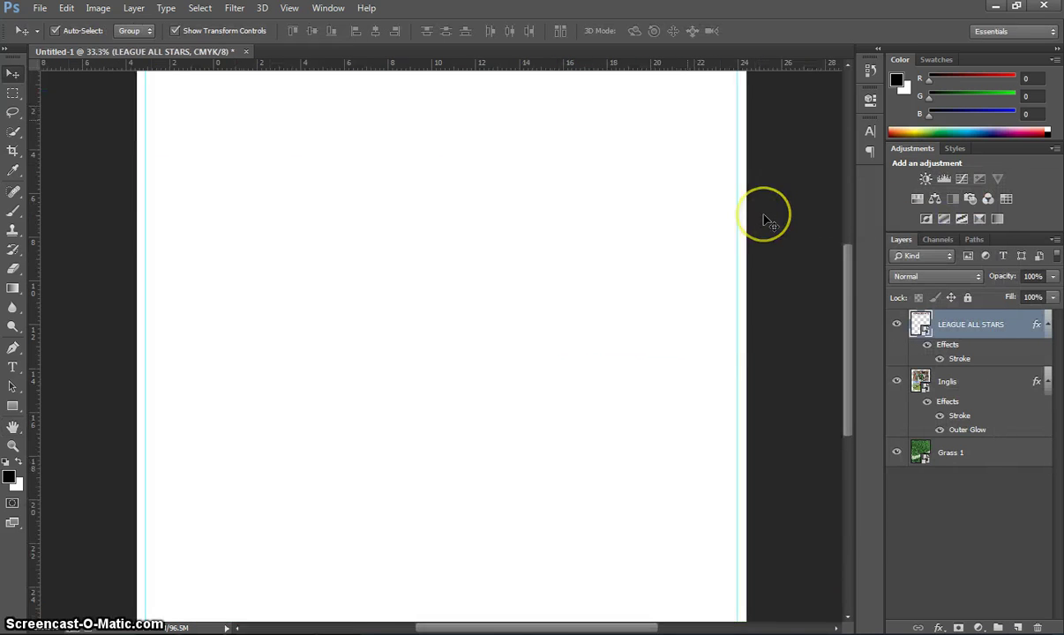
scroll(693, 281, "up", 1)
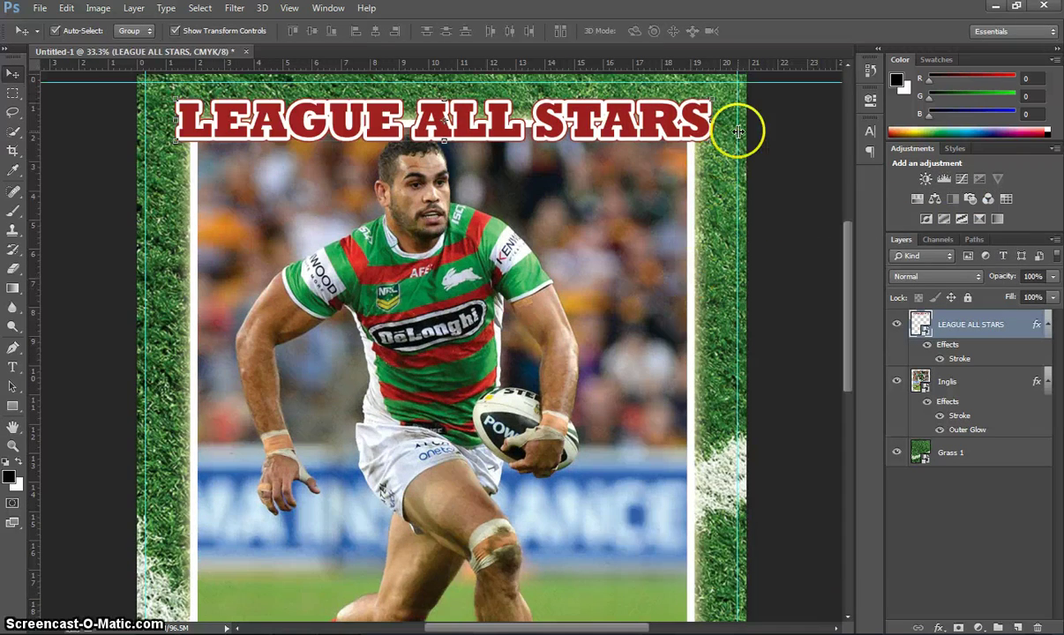
left_click(88, 108)
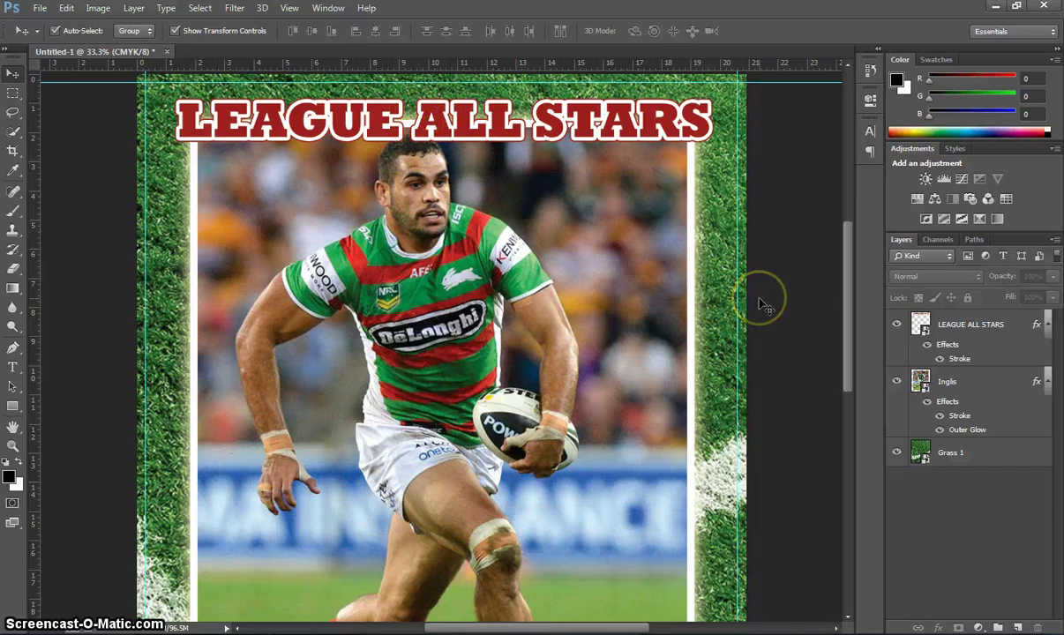
key("ctrl+minus")
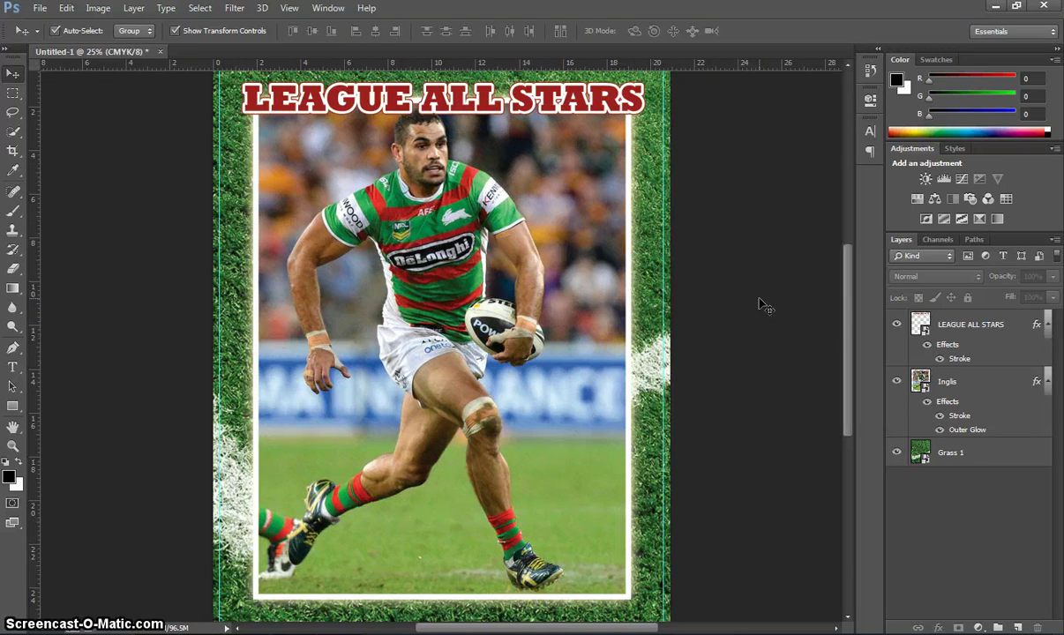
key("ctrl+minus")
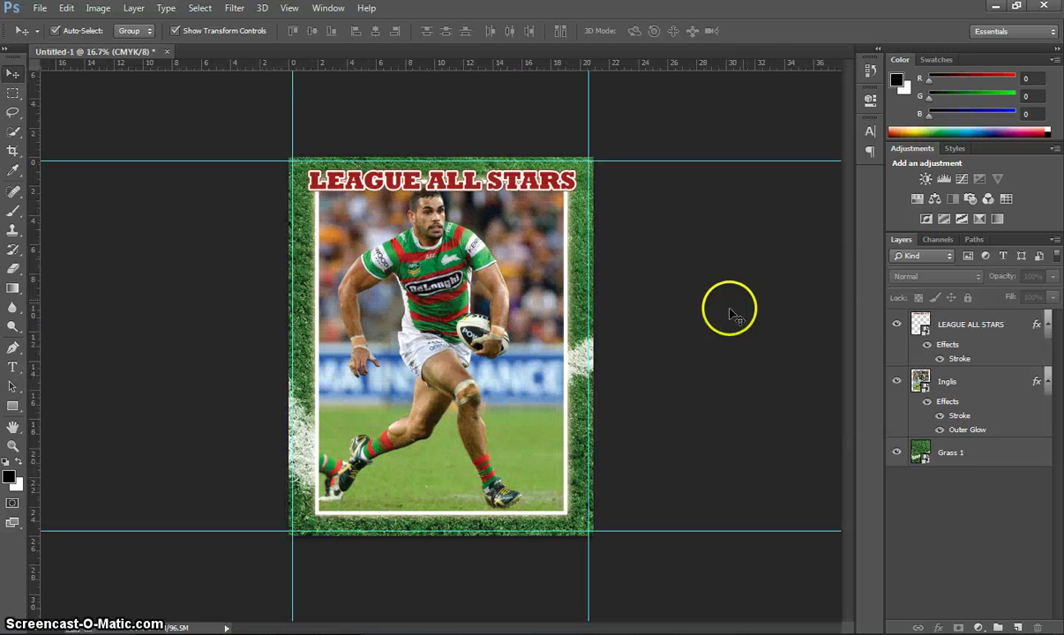